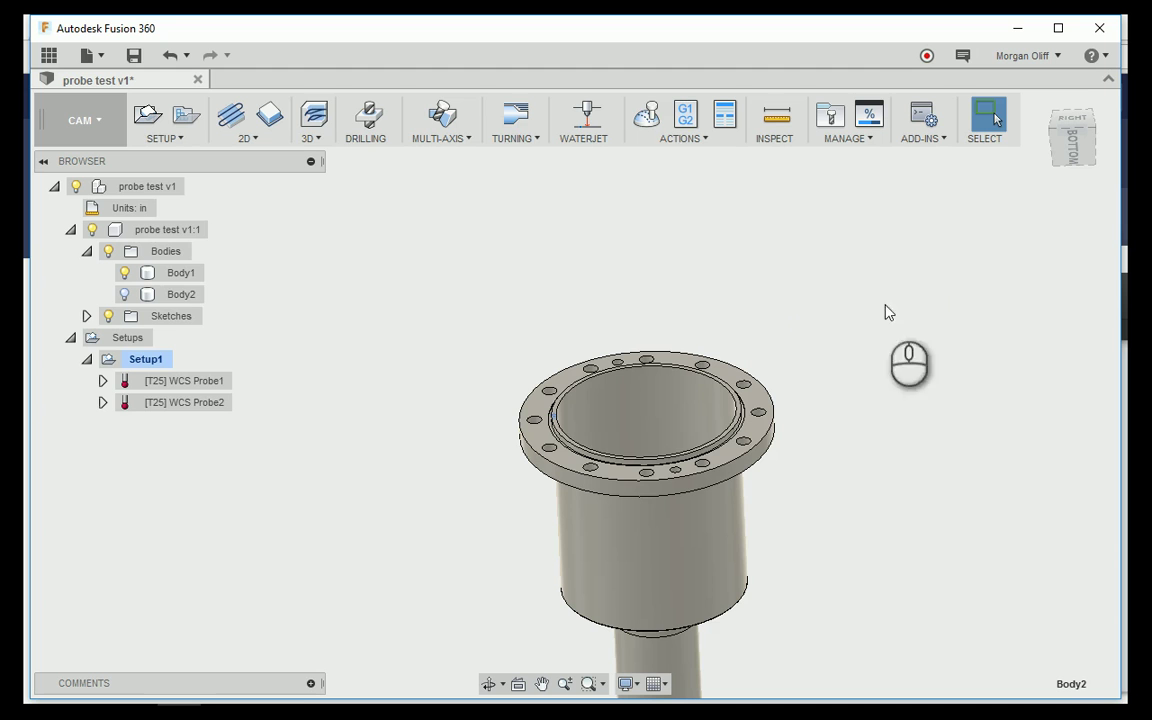
Preview WCS Probe1 and WCS Probe2 axes and the Setup1 stock while orbiting the flange
{"action": "mouse_move", "coordinate": [791, 317]}
{"action": "left_mouse_down"}
{"action": "mouse_move", "coordinate": [802, 352]}
{"action": "mouse_move", "coordinate": [796, 324]}
{"action": "left_mouse_up"}
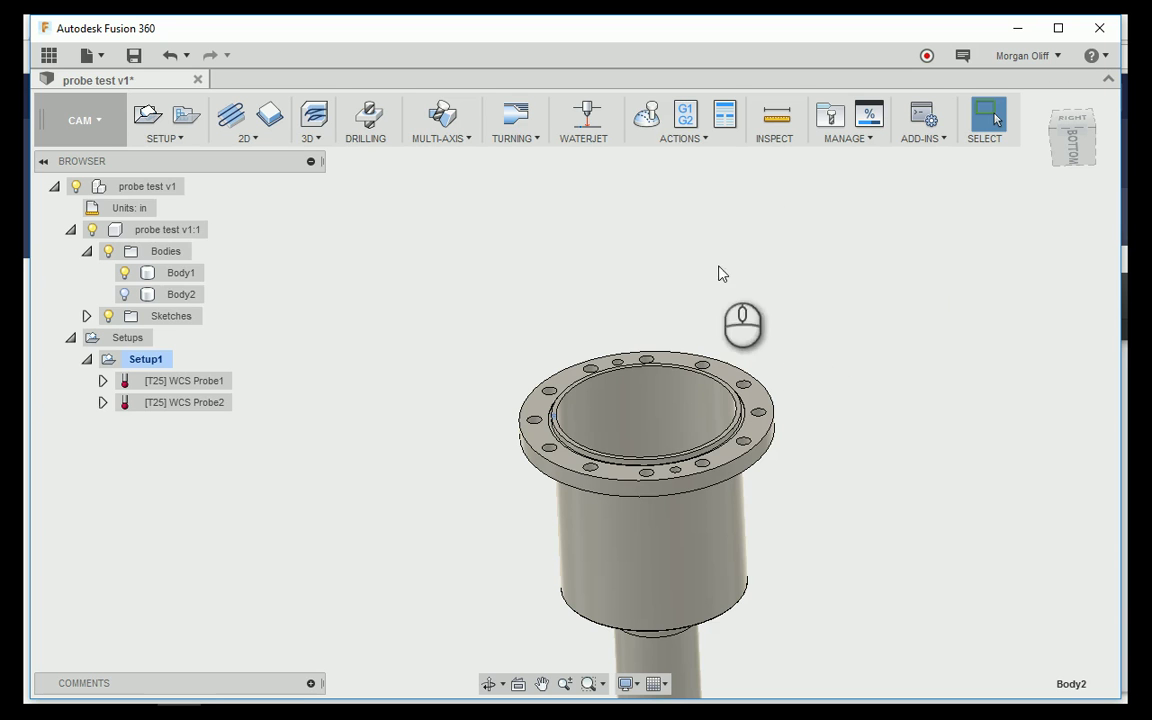
{"action": "left_click", "coordinate": [216, 378]}
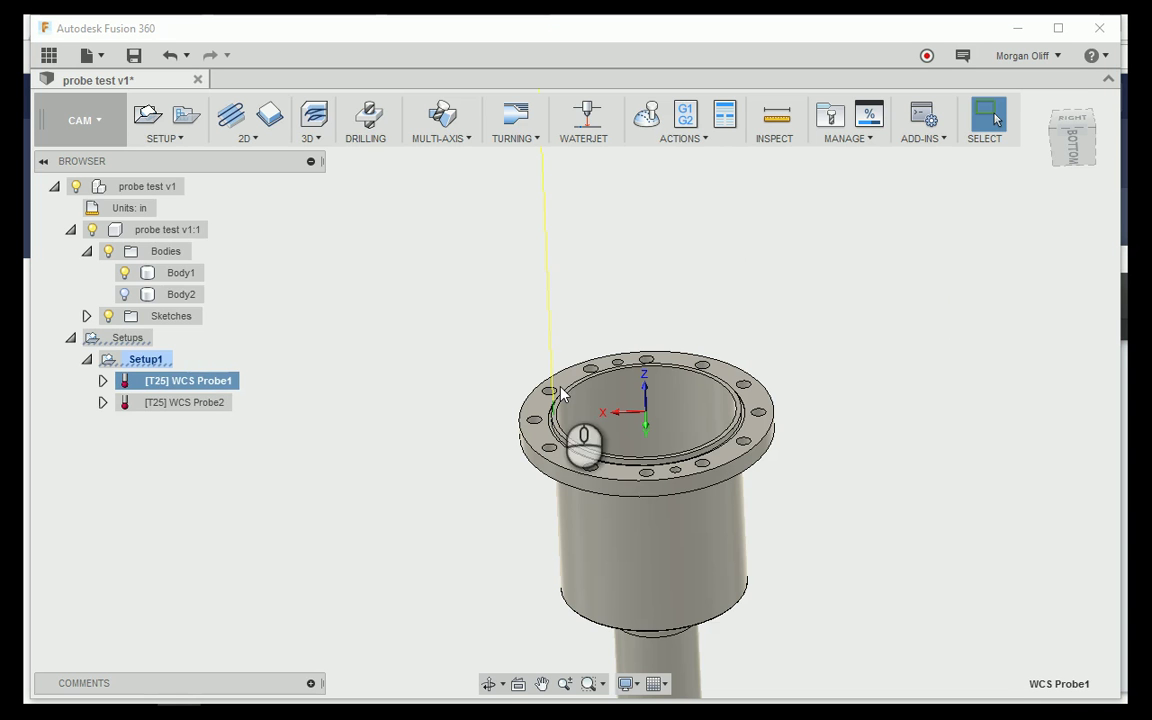
{"action": "left_click", "coordinate": [179, 410]}
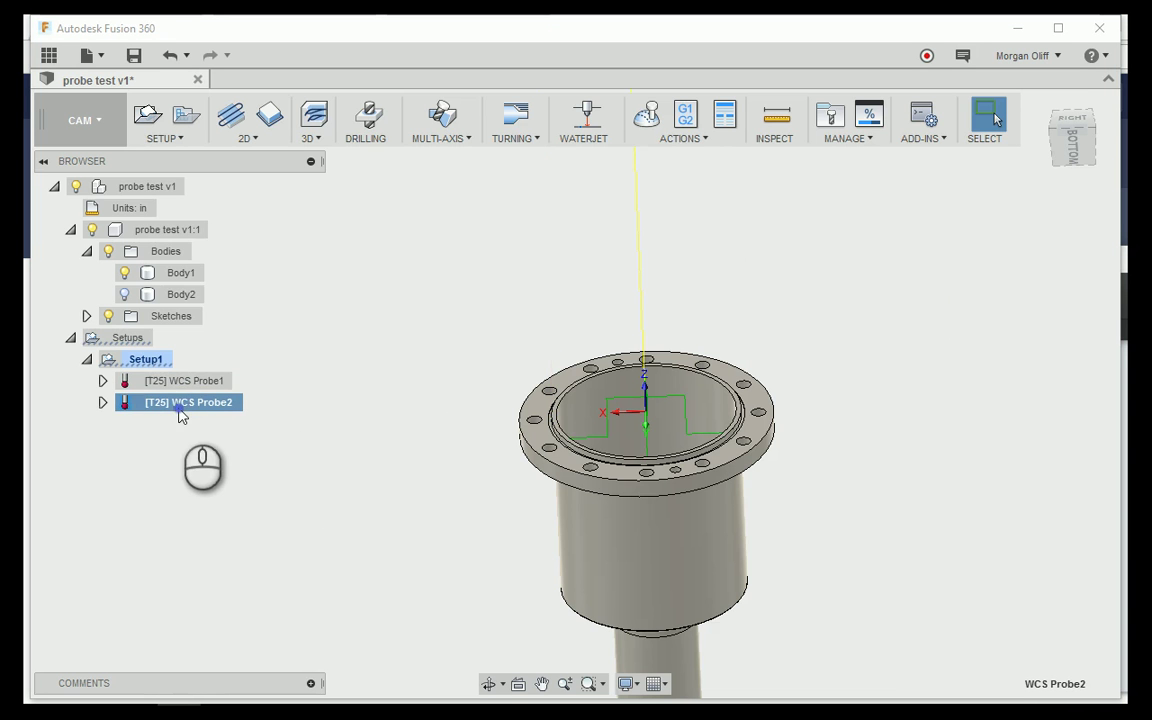
{"action": "mouse_move", "coordinate": [547, 310]}
{"action": "middle_mouse_down", "text": "shift"}
{"action": "mouse_move", "coordinate": [531, 344]}
{"action": "mouse_move", "coordinate": [512, 337]}
{"action": "mouse_move", "coordinate": [547, 298]}
{"action": "mouse_move", "coordinate": [512, 342]}
{"action": "mouse_move", "coordinate": [563, 327]}
{"action": "mouse_move", "coordinate": [553, 333]}
{"action": "middle_mouse_up", "text": "shift"}
{"action": "scroll", "coordinate": [690, 485], "scroll_direction": "up", "scroll_amount": 5}
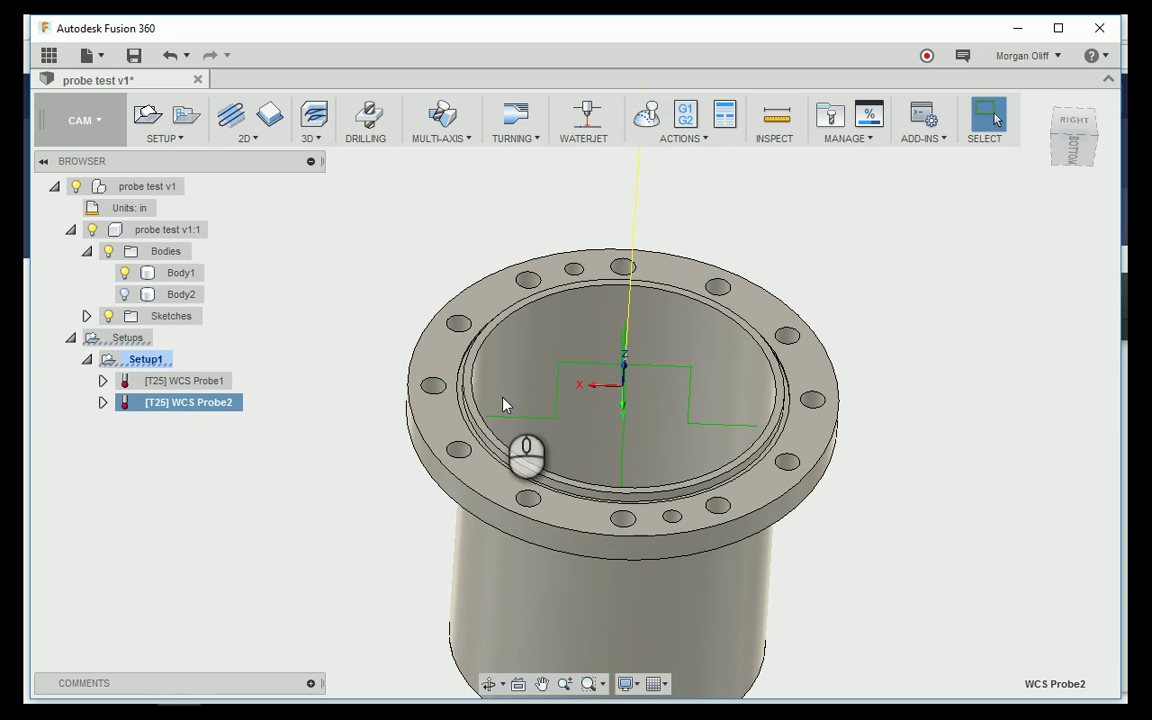
{"action": "left_click", "coordinate": [147, 385]}
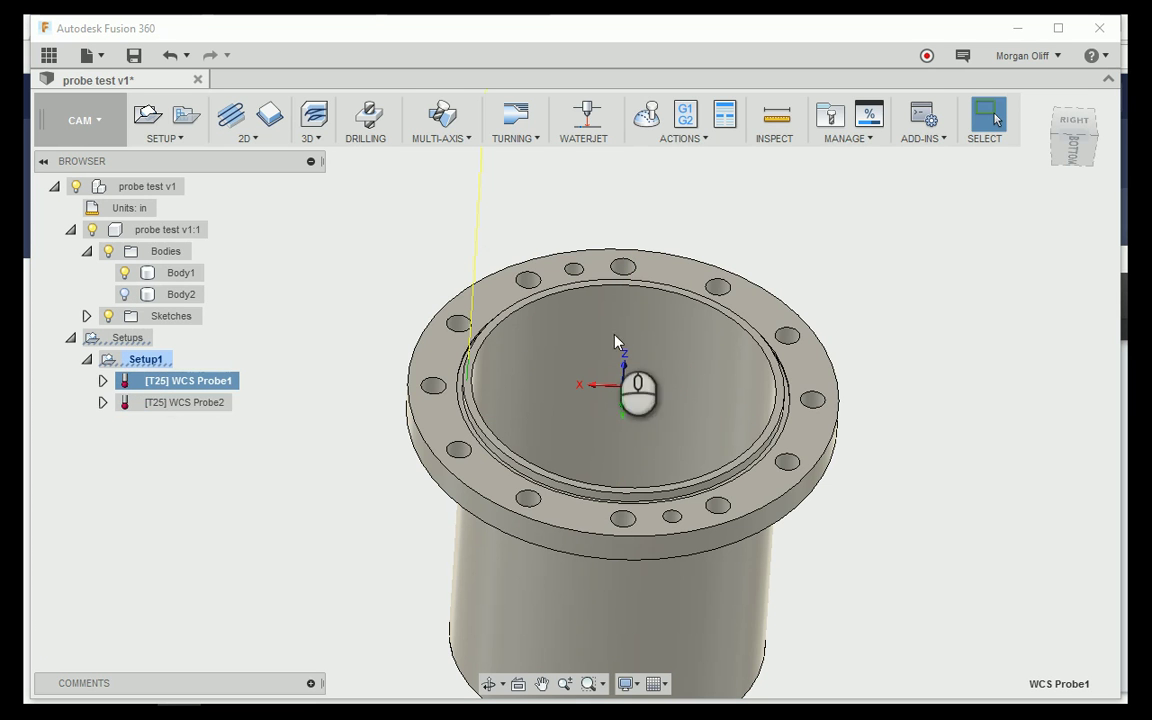
{"action": "mouse_move", "coordinate": [868, 293]}
{"action": "middle_mouse_down", "text": "shift"}
{"action": "mouse_move", "coordinate": [869, 283]}
{"action": "mouse_move", "coordinate": [856, 291]}
{"action": "middle_mouse_up", "text": "shift"}
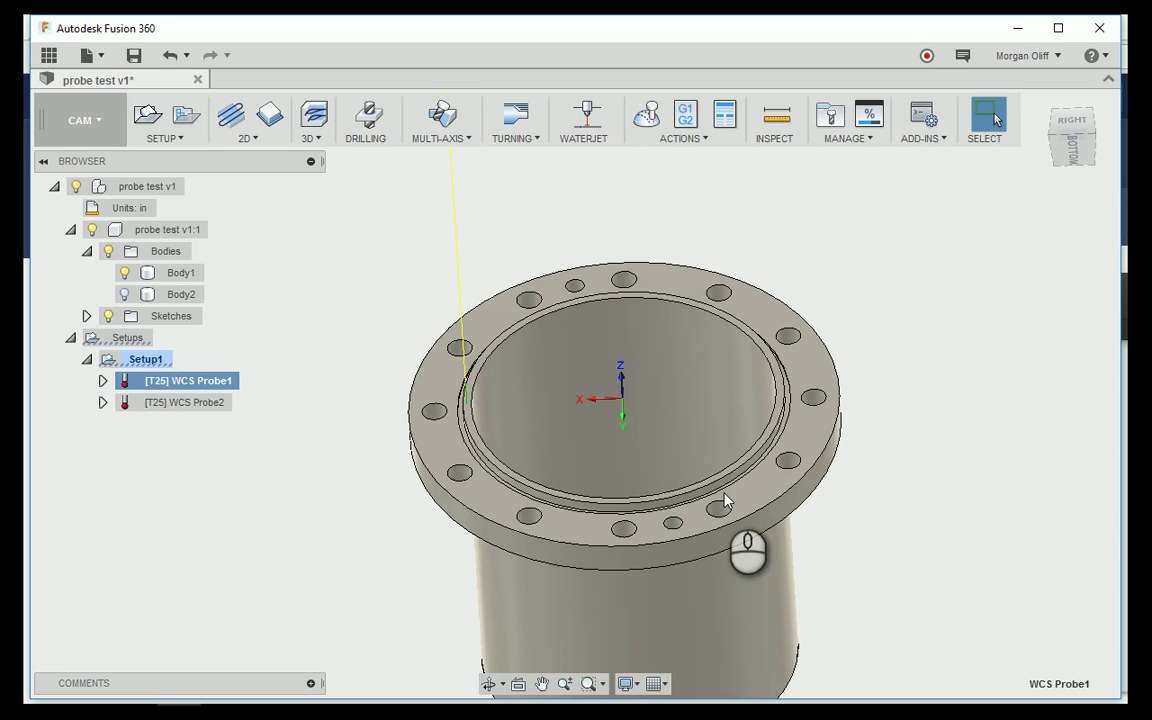
{"action": "left_click", "coordinate": [147, 360]}
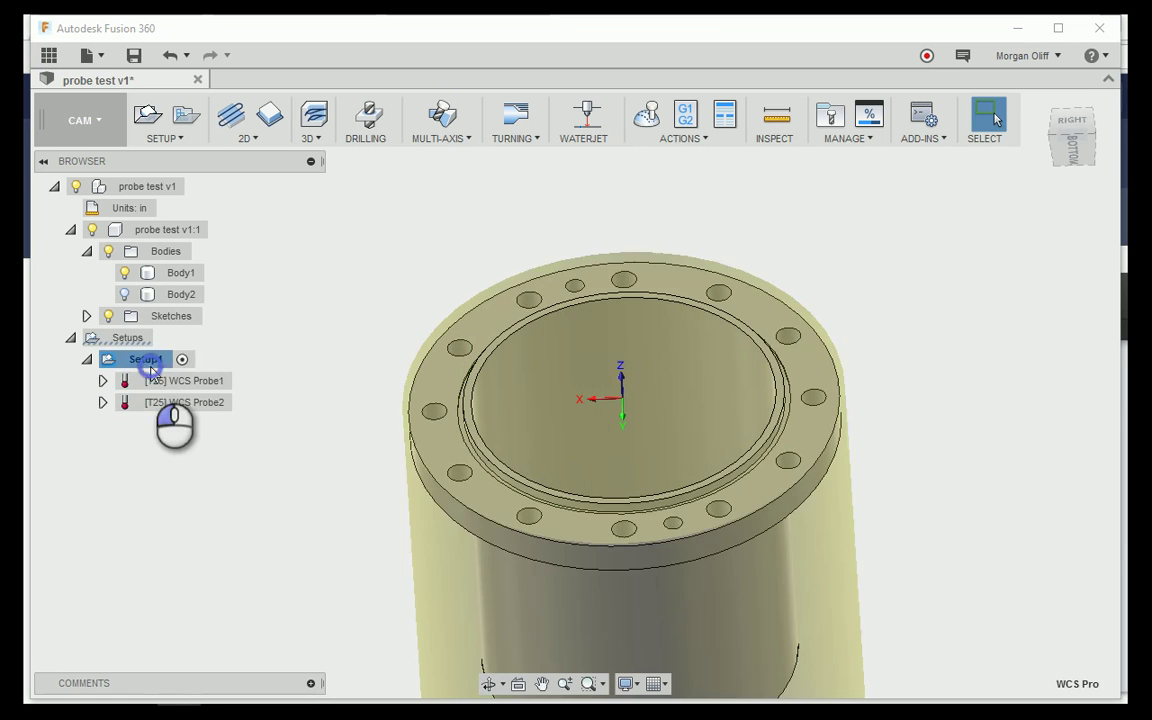
{"action": "left_click", "coordinate": [152, 381]}
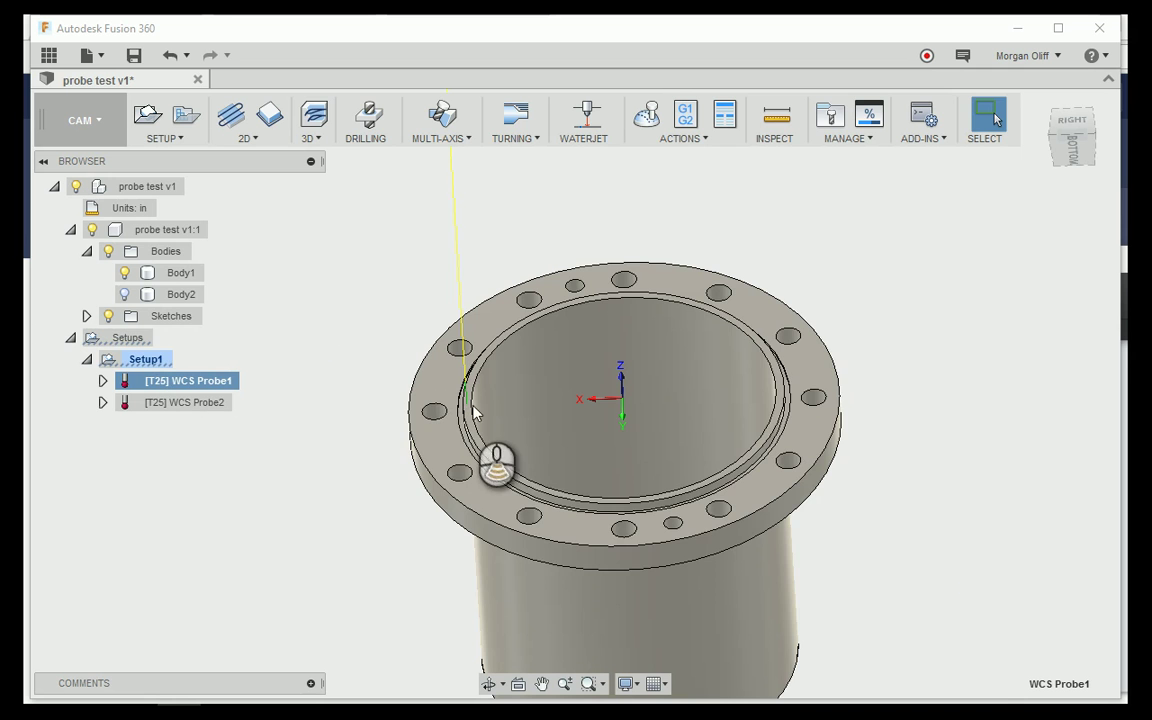
{"action": "scroll", "coordinate": [468, 410], "scroll_direction": "up", "scroll_amount": 3}
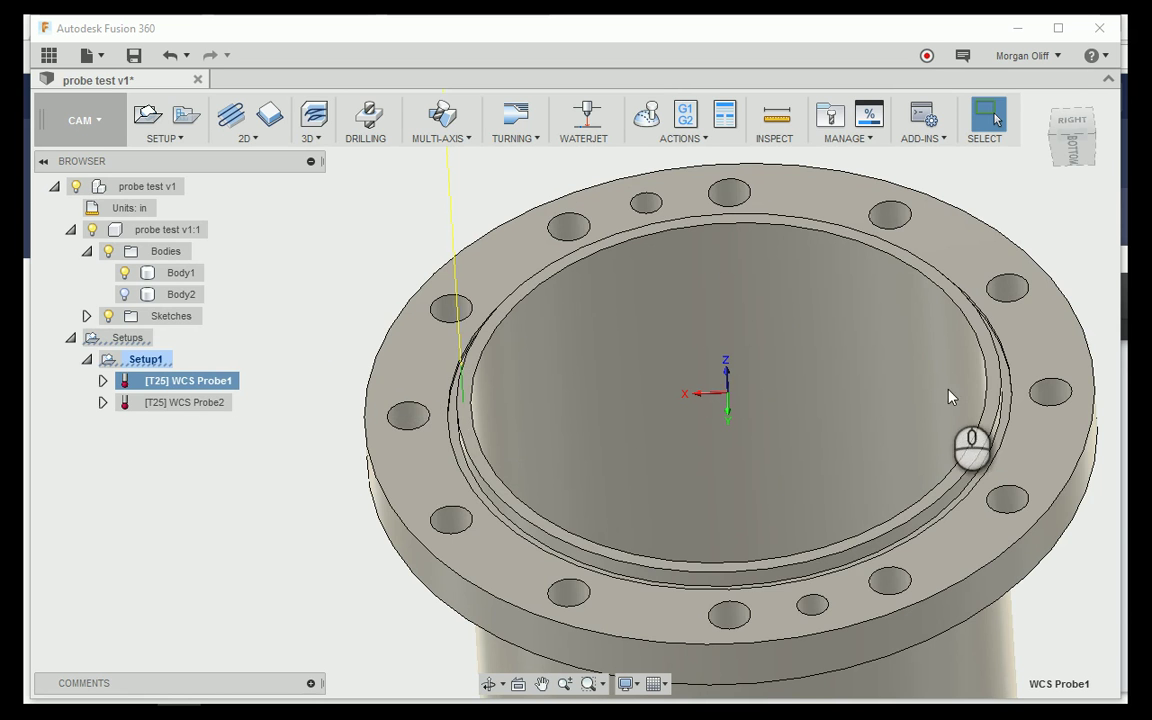
{"action": "scroll", "coordinate": [990, 400], "scroll_direction": "up", "scroll_amount": 4}
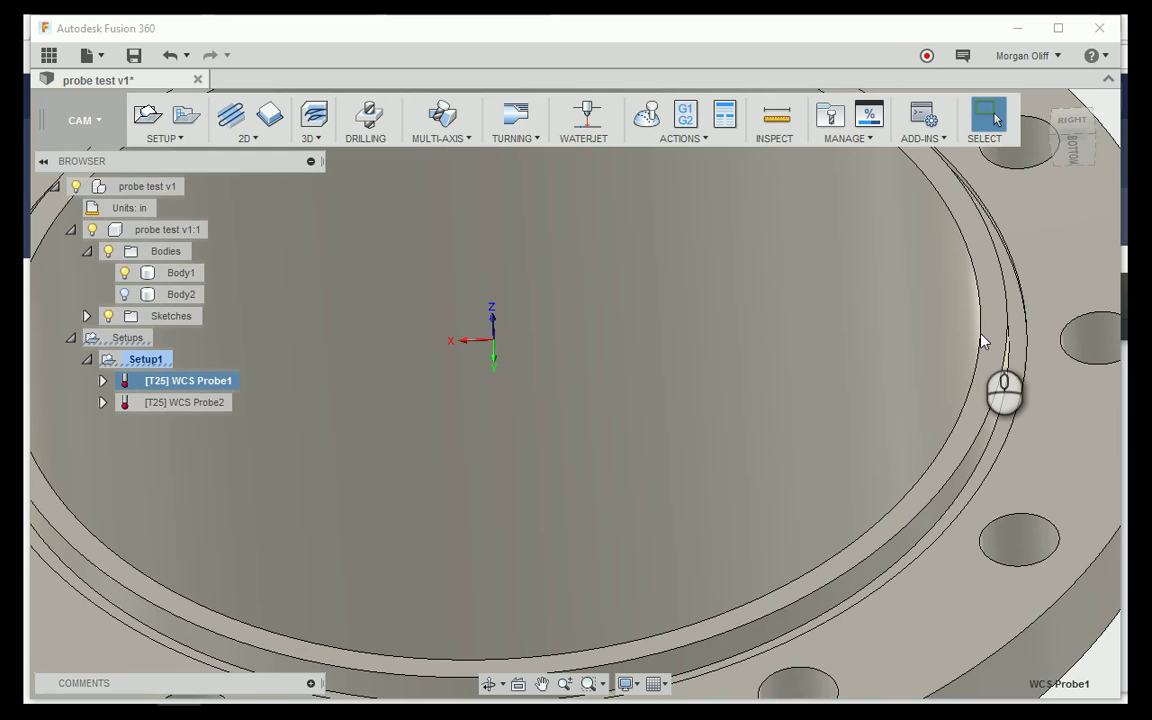
{"action": "scroll", "coordinate": [584, 411], "scroll_direction": "down", "scroll_amount": 5}
{"action": "middle_click_drag", "start_coordinate": [530, 489], "coordinate": [542, 411], "text": "shift"}
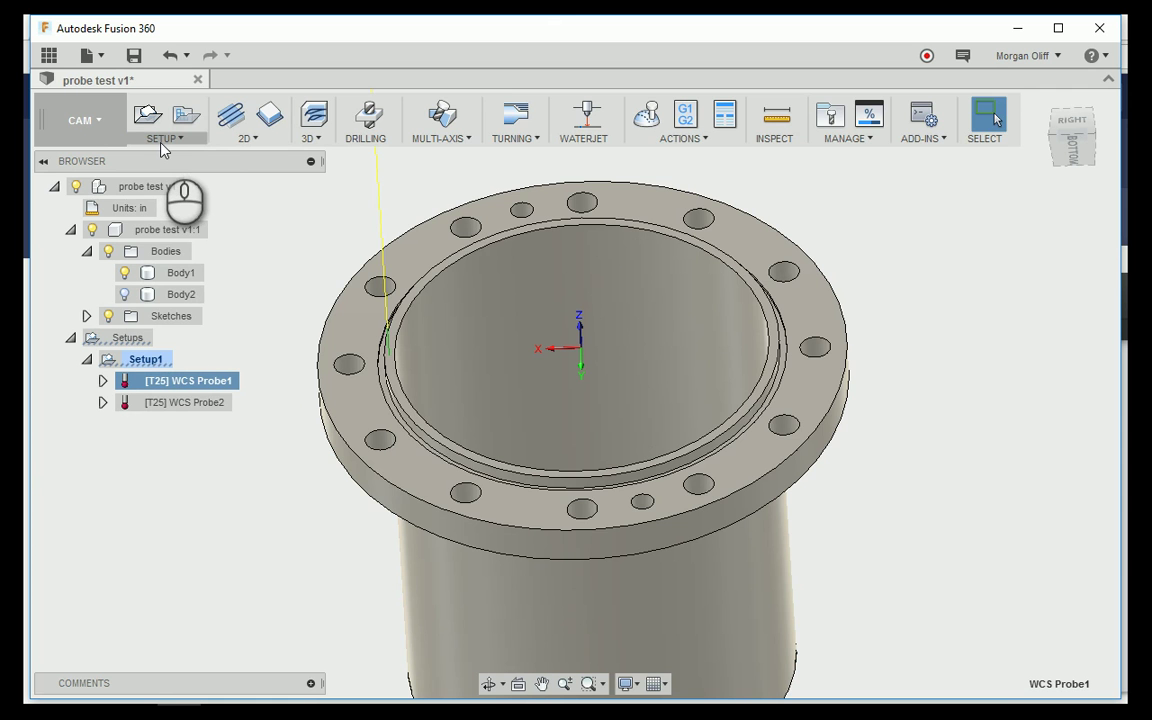
Browse the 2D, 3D and Setup operation lists without choosing anything
{"action": "left_click", "coordinate": [245, 138]}
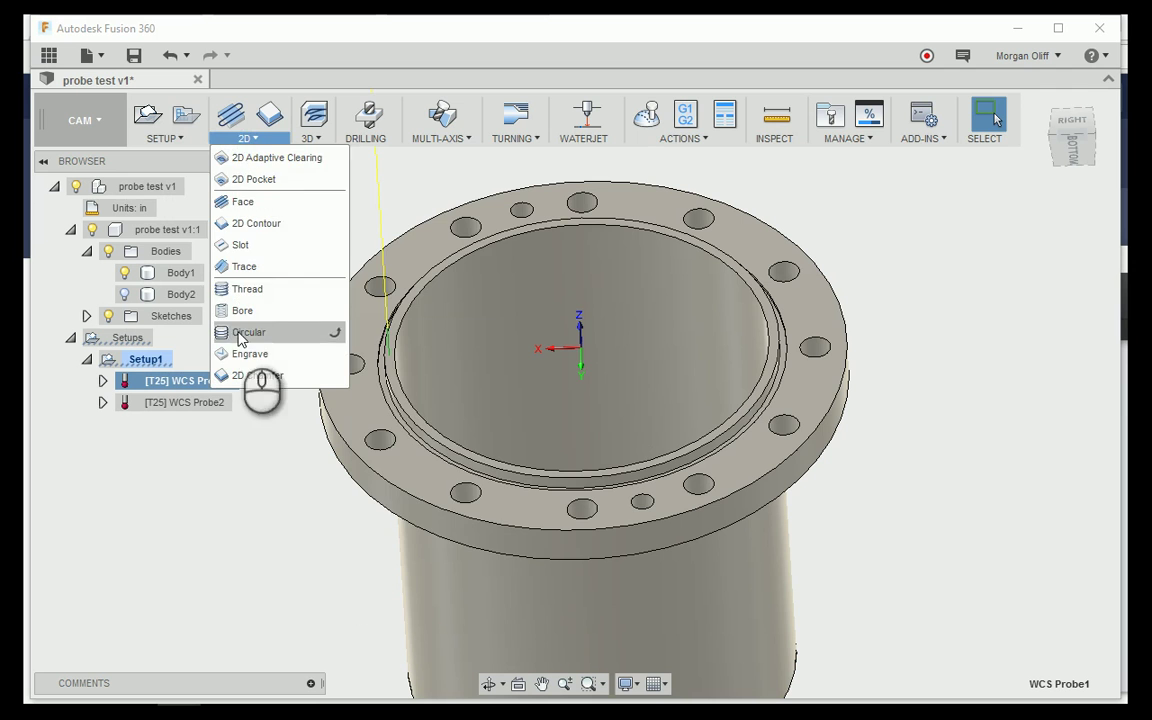
{"action": "left_click", "coordinate": [305, 140]}
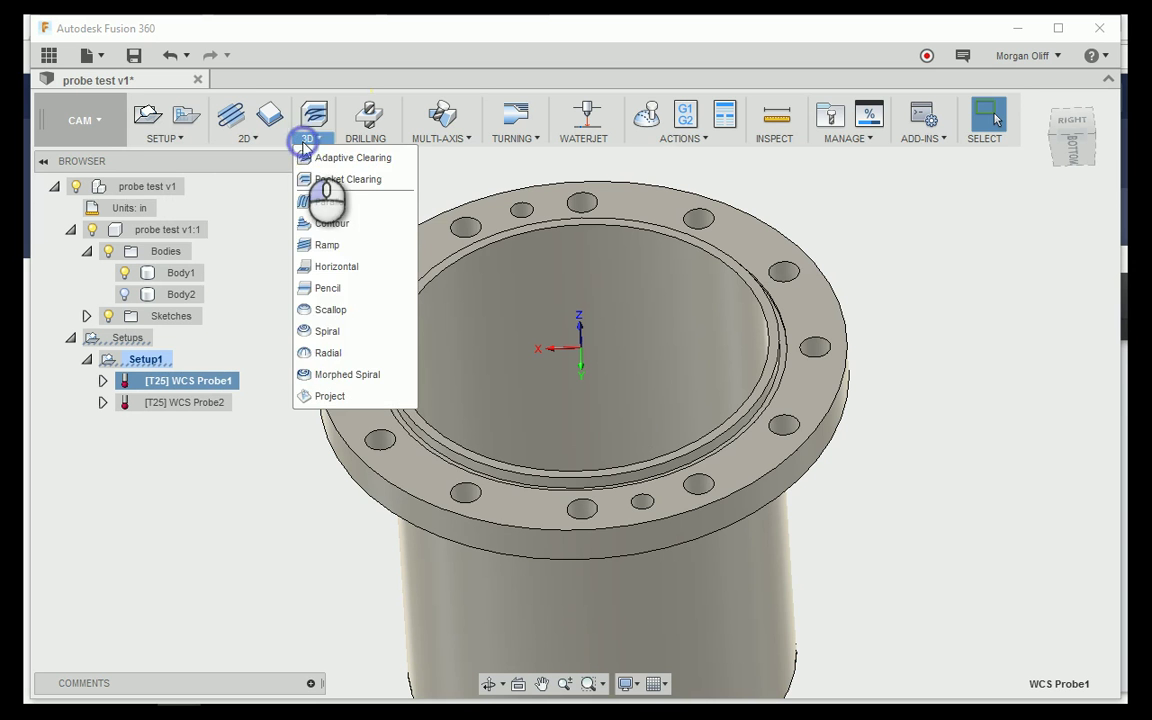
{"action": "left_click", "coordinate": [306, 138]}
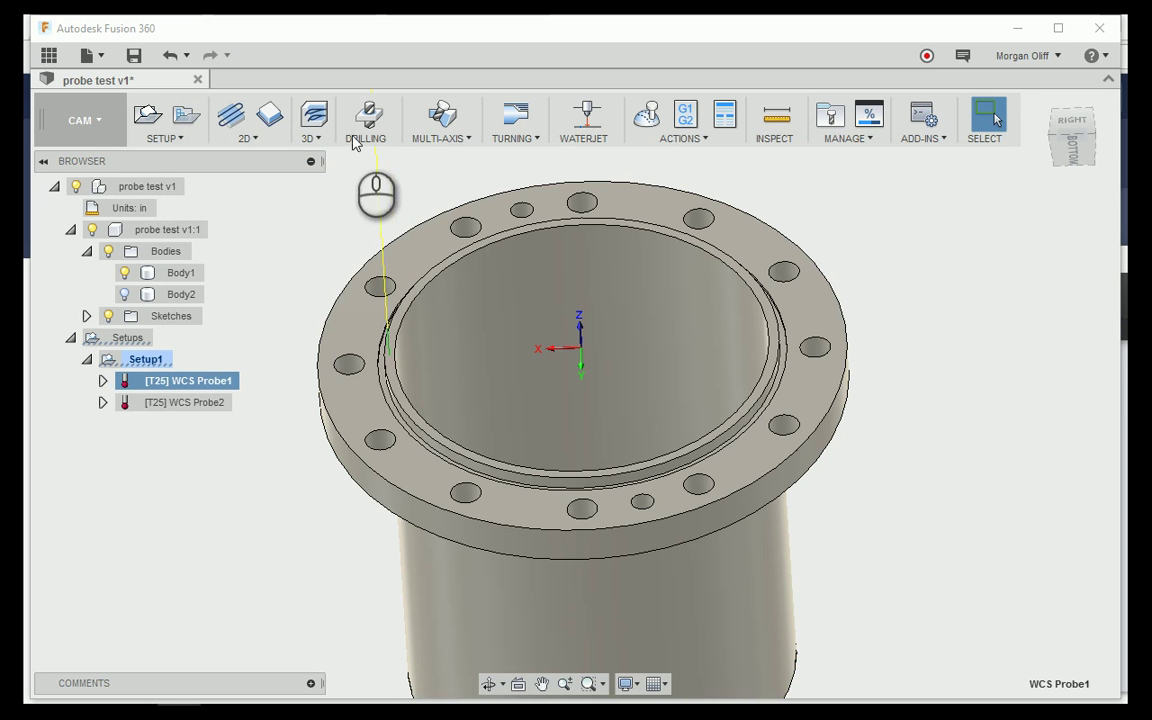
{"action": "left_click", "coordinate": [172, 138]}
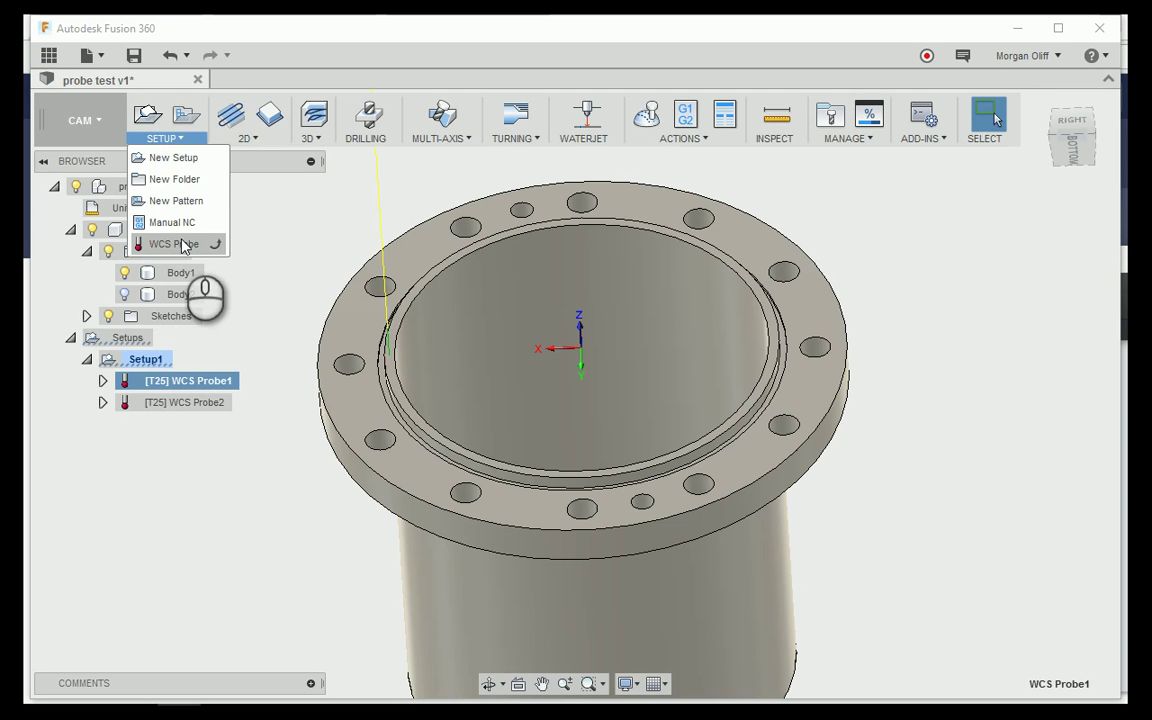
{"action": "left_click", "coordinate": [172, 592]}
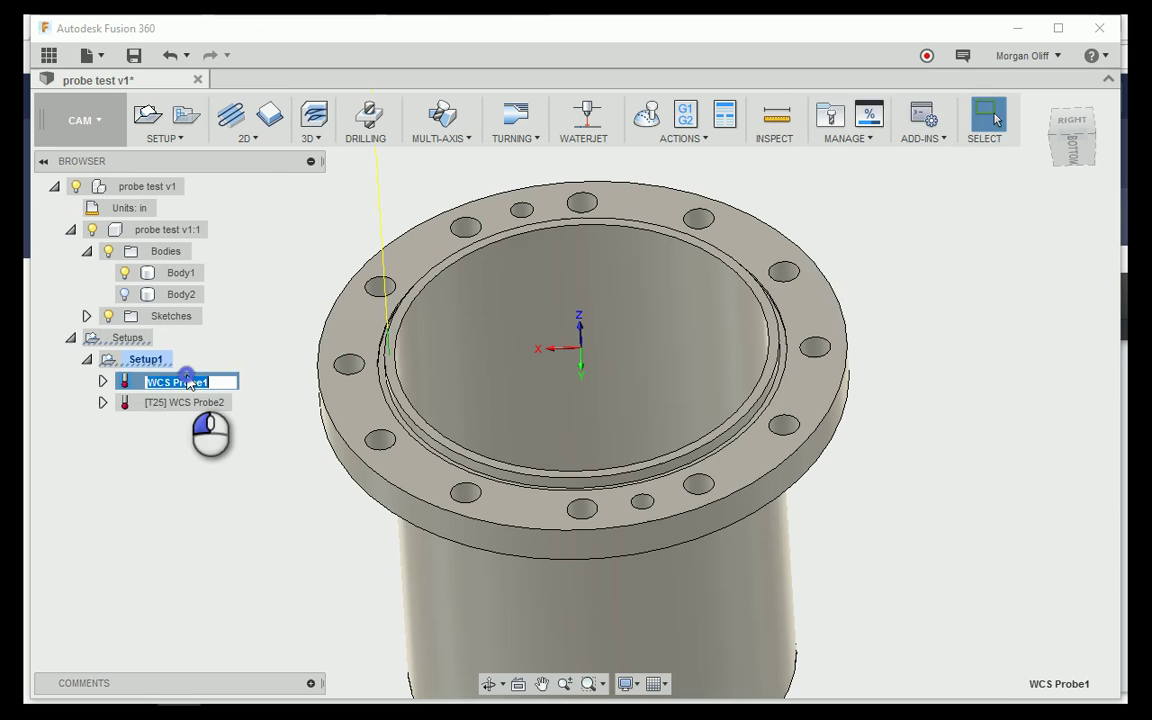
Edit WCS Probe1, move its settings panel aside, and show the Geometry tab
{"action": "double_click", "coordinate": [188, 382]}
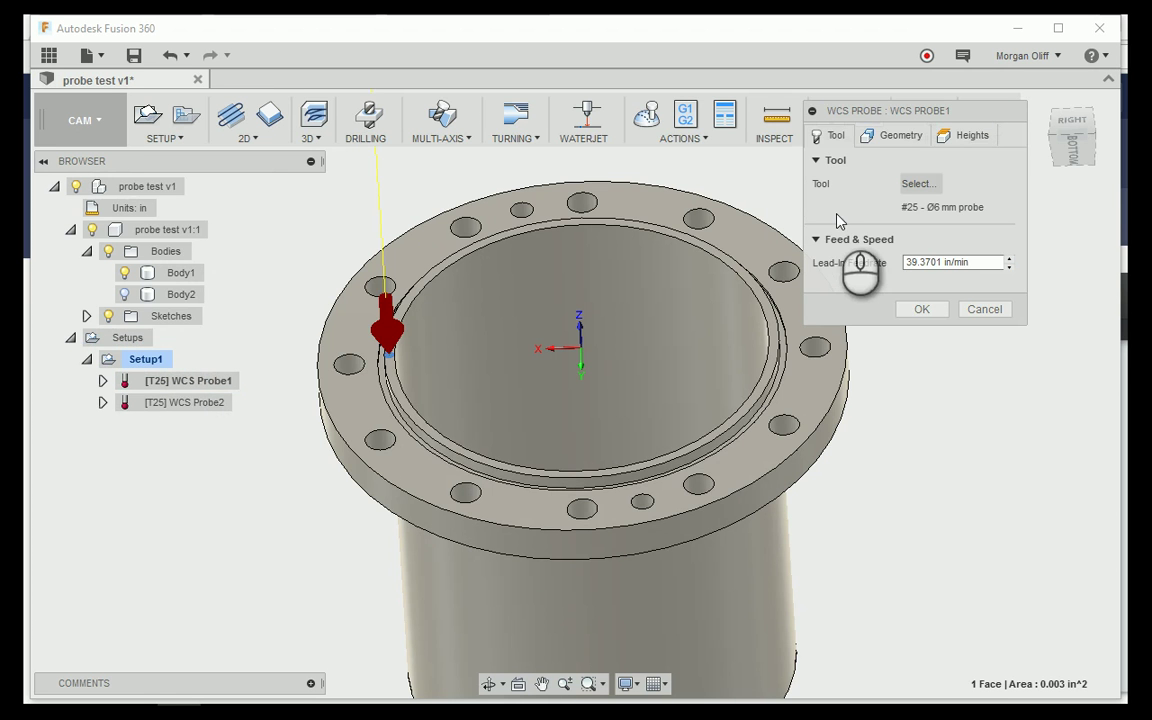
{"action": "left_click_drag", "start_coordinate": [880, 117], "coordinate": [922, 200]}
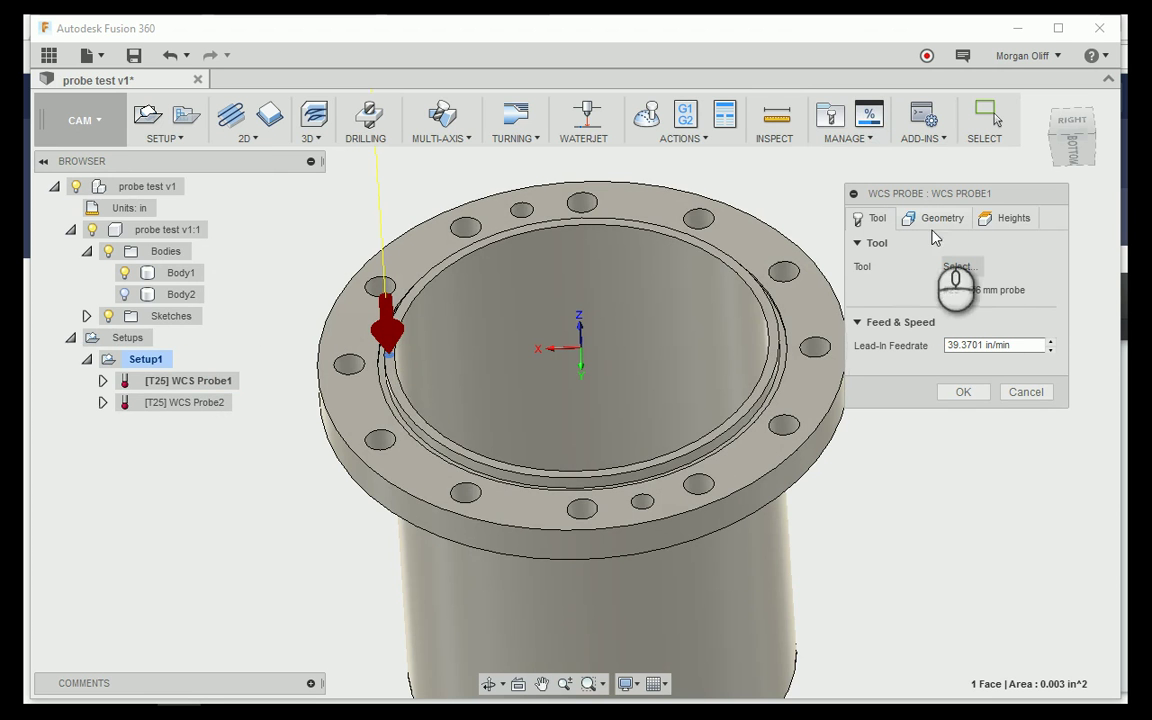
{"action": "scroll", "coordinate": [454, 346], "scroll_direction": "up", "scroll_amount": 10}
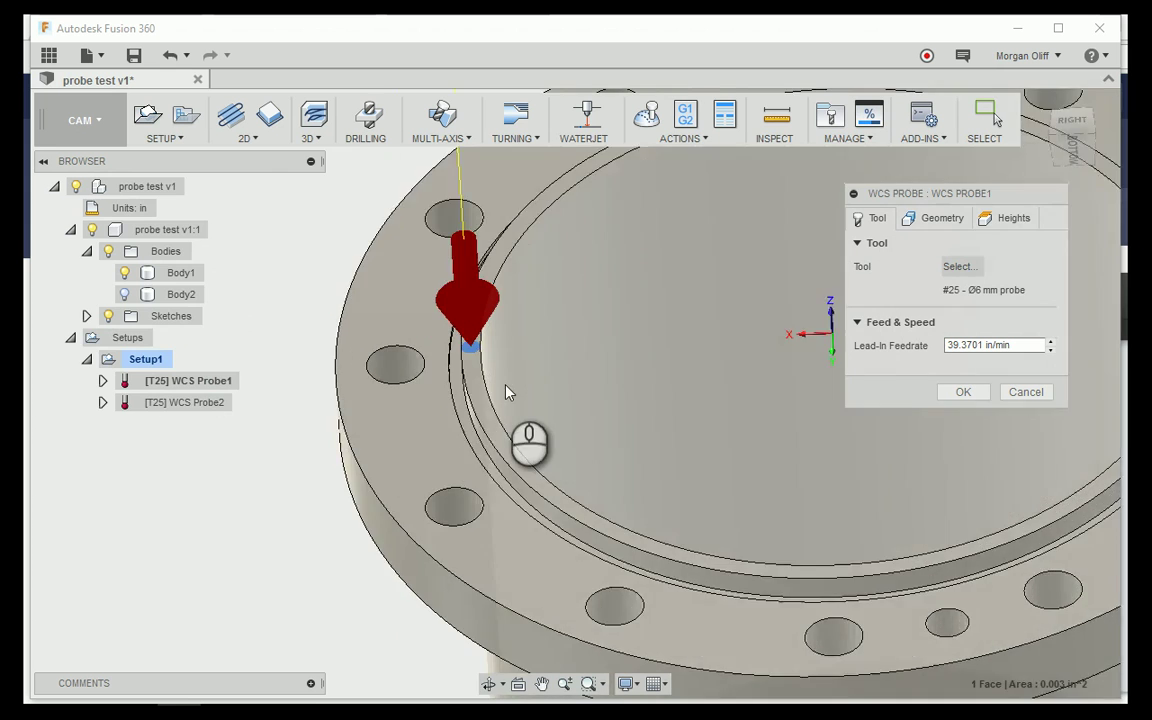
{"action": "scroll", "coordinate": [434, 306], "scroll_direction": "down", "scroll_amount": 10}
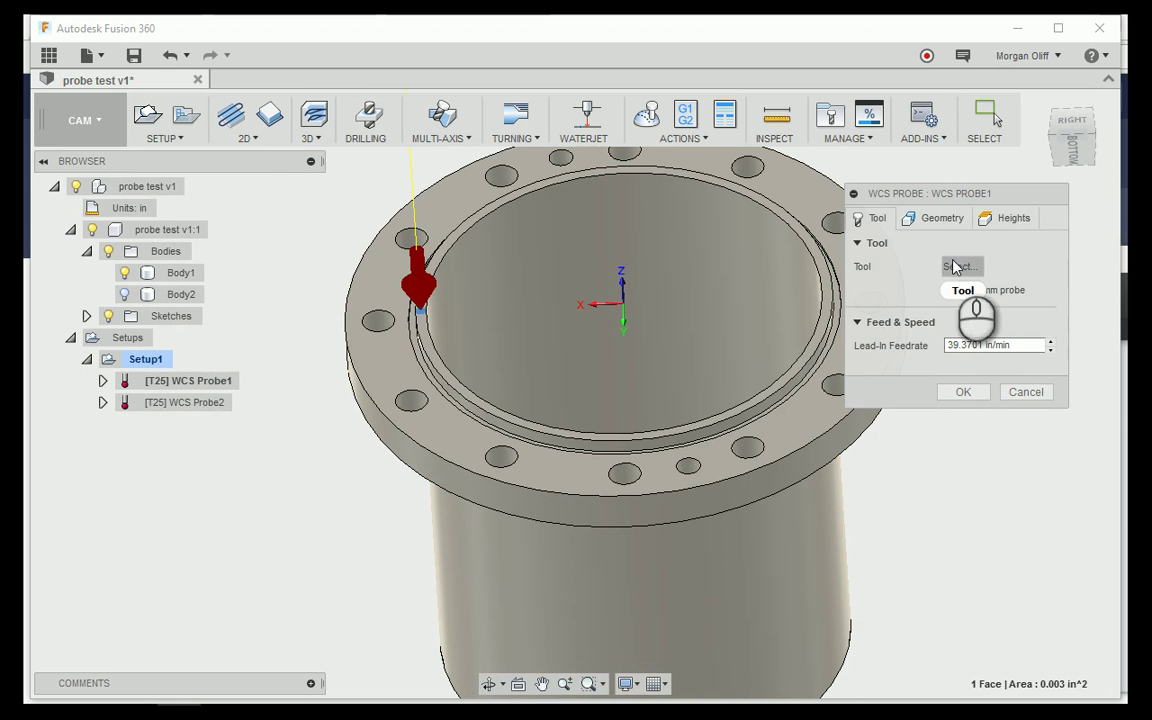
{"action": "left_click", "coordinate": [925, 219]}
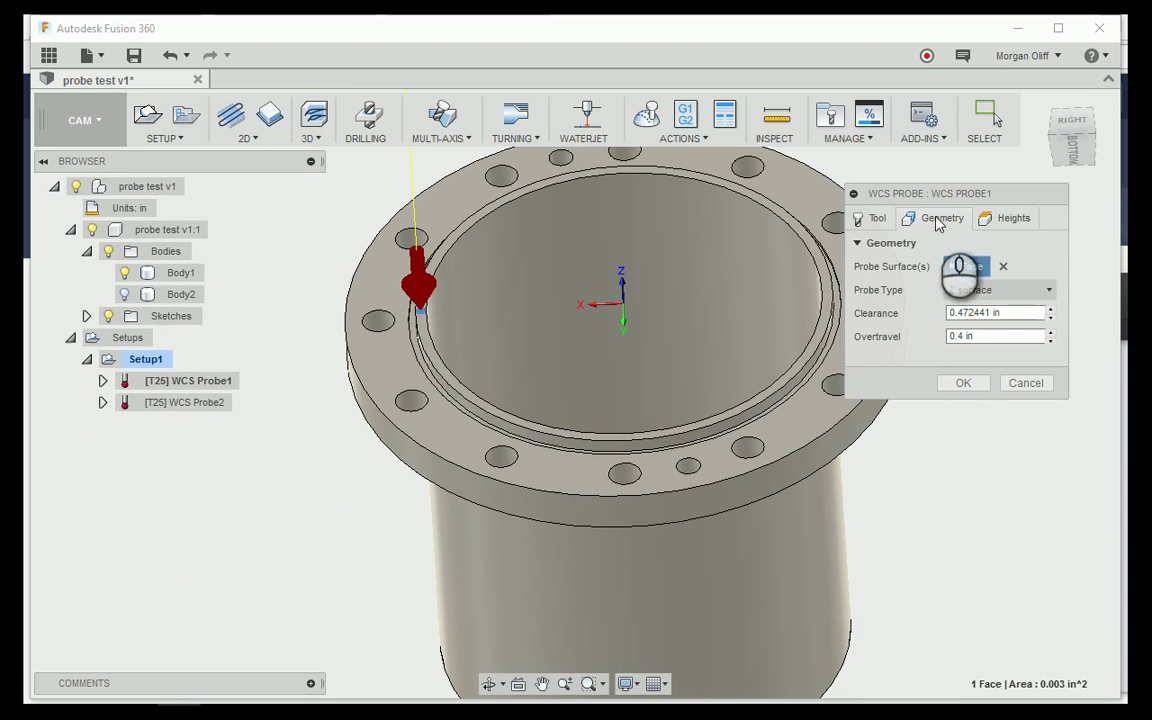
{"action": "left_click", "coordinate": [1003, 266]}
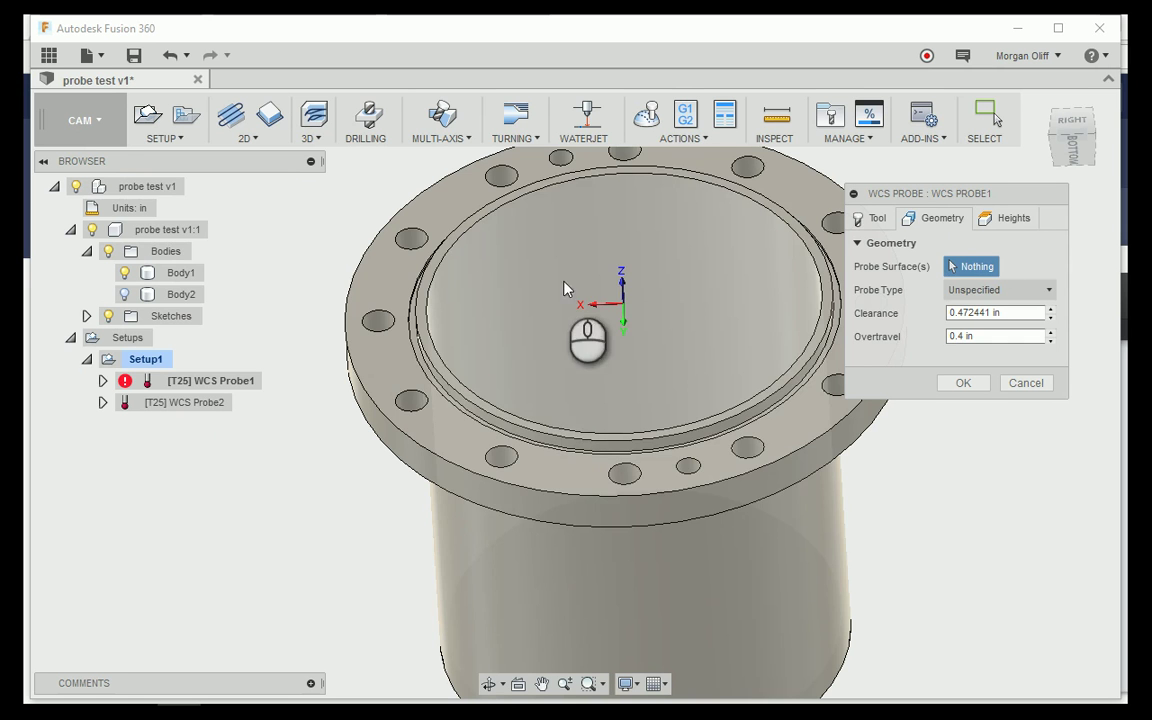
{"action": "left_click", "coordinate": [420, 310]}
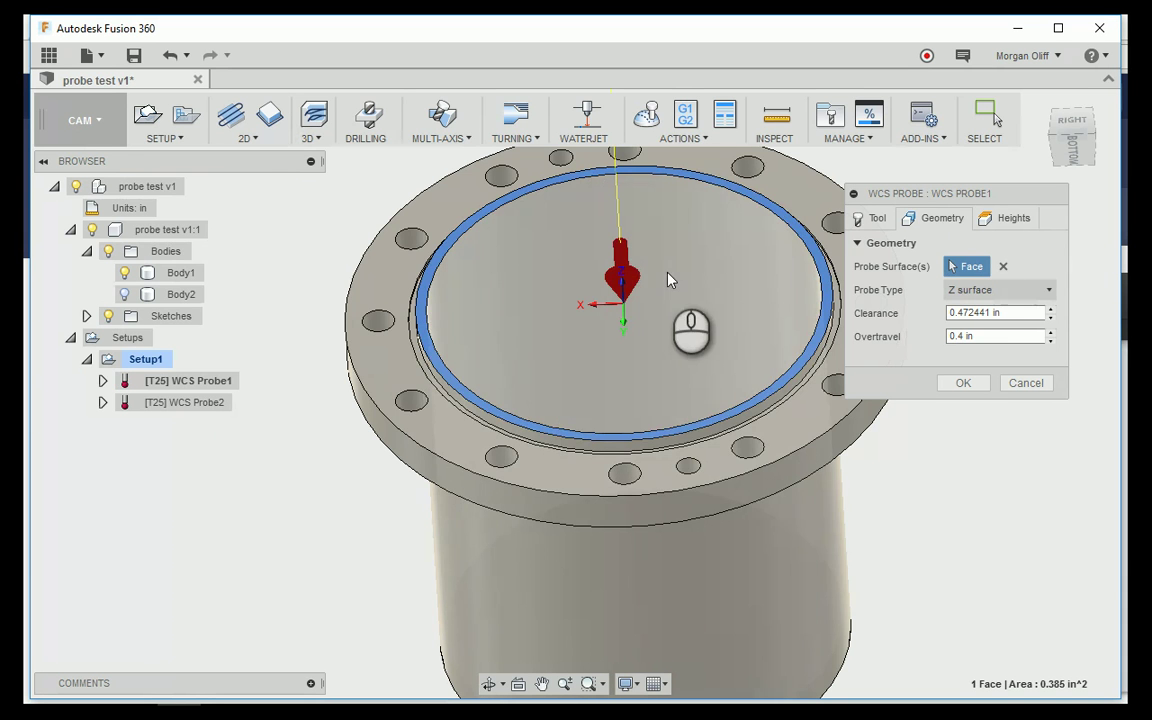
{"action": "scroll", "coordinate": [636, 308], "scroll_direction": "down", "scroll_amount": 5}
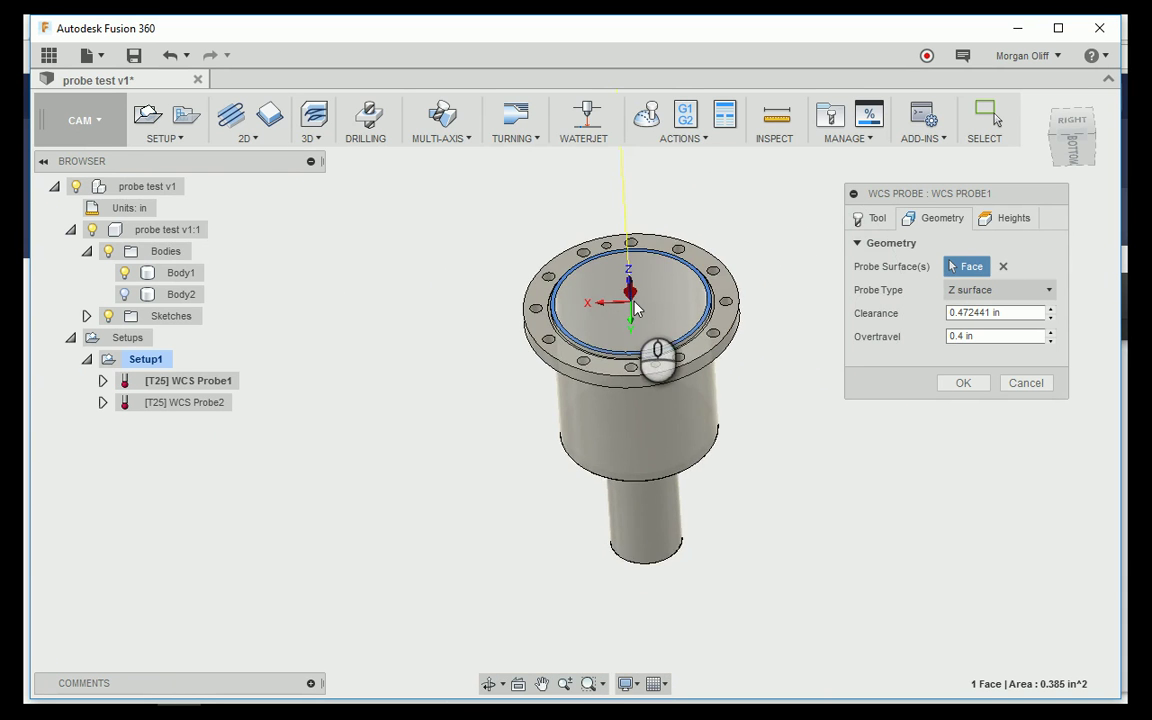
{"action": "middle_click_drag", "start_coordinate": [636, 308], "coordinate": [879, 326], "text": "shift"}
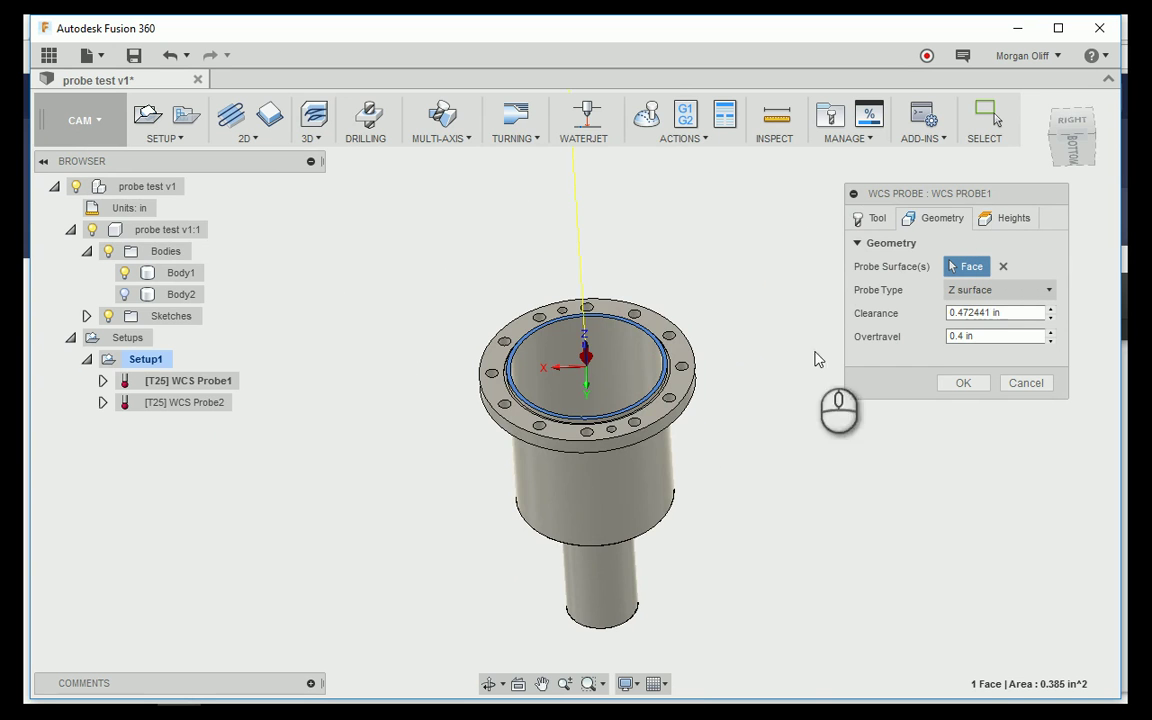
{"action": "scroll", "coordinate": [513, 380], "scroll_direction": "up", "scroll_amount": 3}
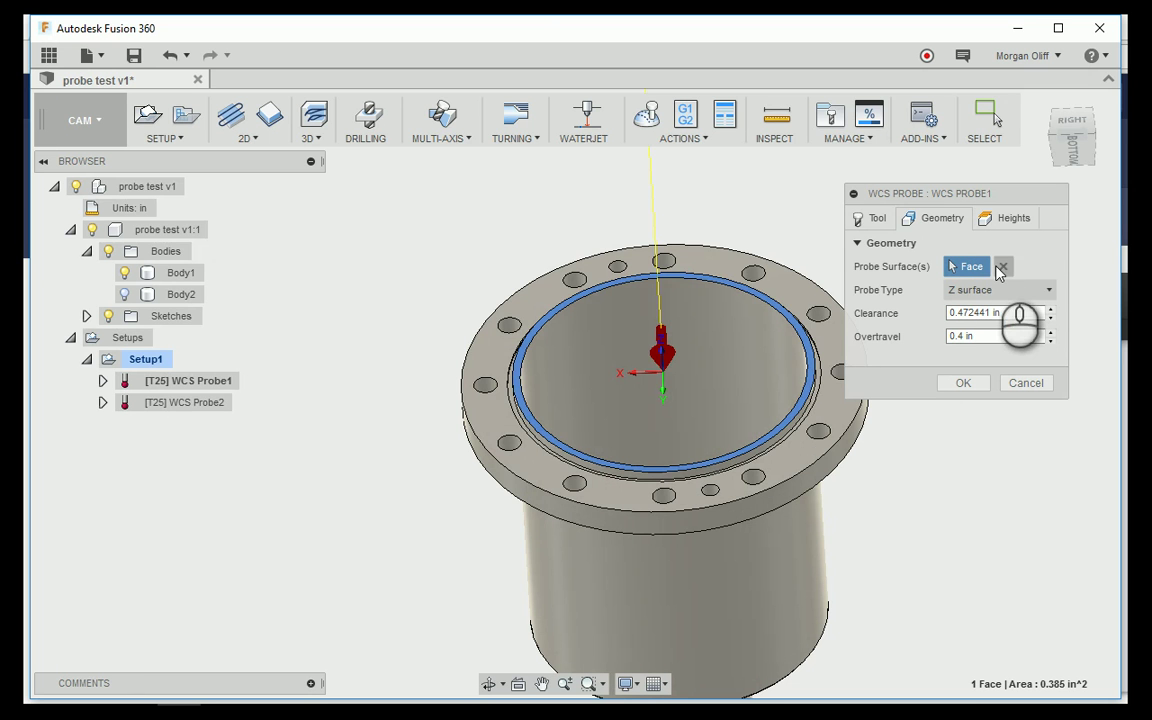
Clear the Probe Surface(s) selection, hide Body1 and show the helper Sketch1
{"action": "left_click", "coordinate": [1002, 267]}
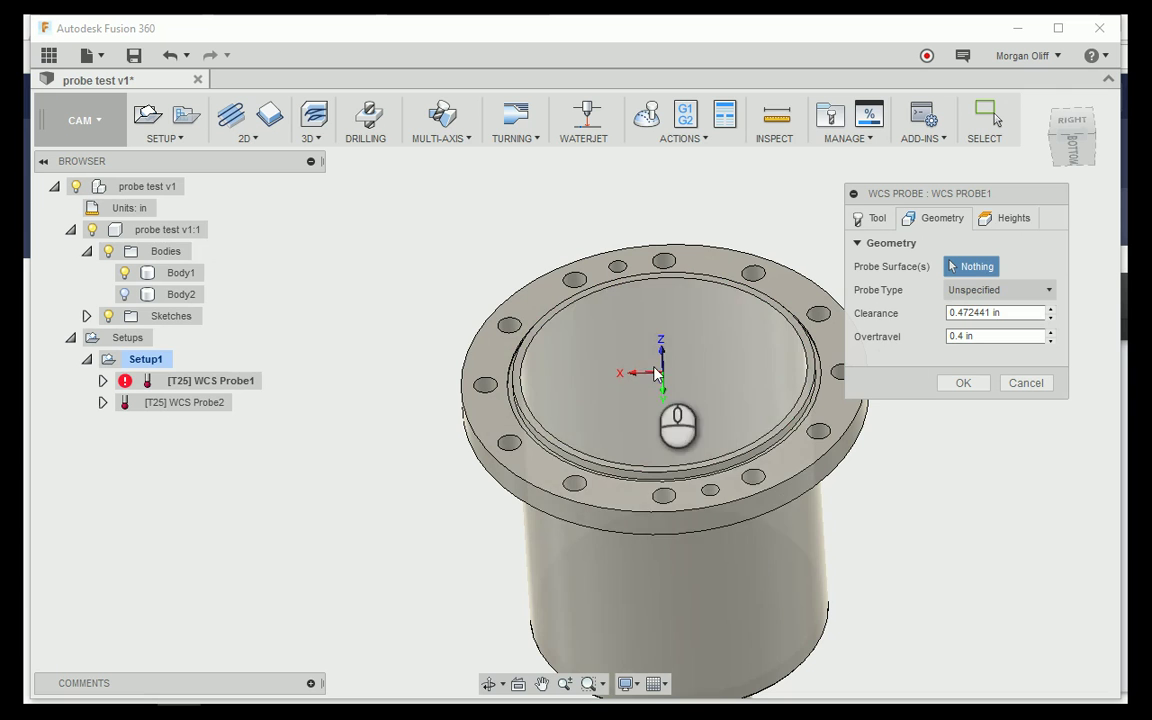
{"action": "left_click_drag", "start_coordinate": [890, 192], "coordinate": [889, 235]}
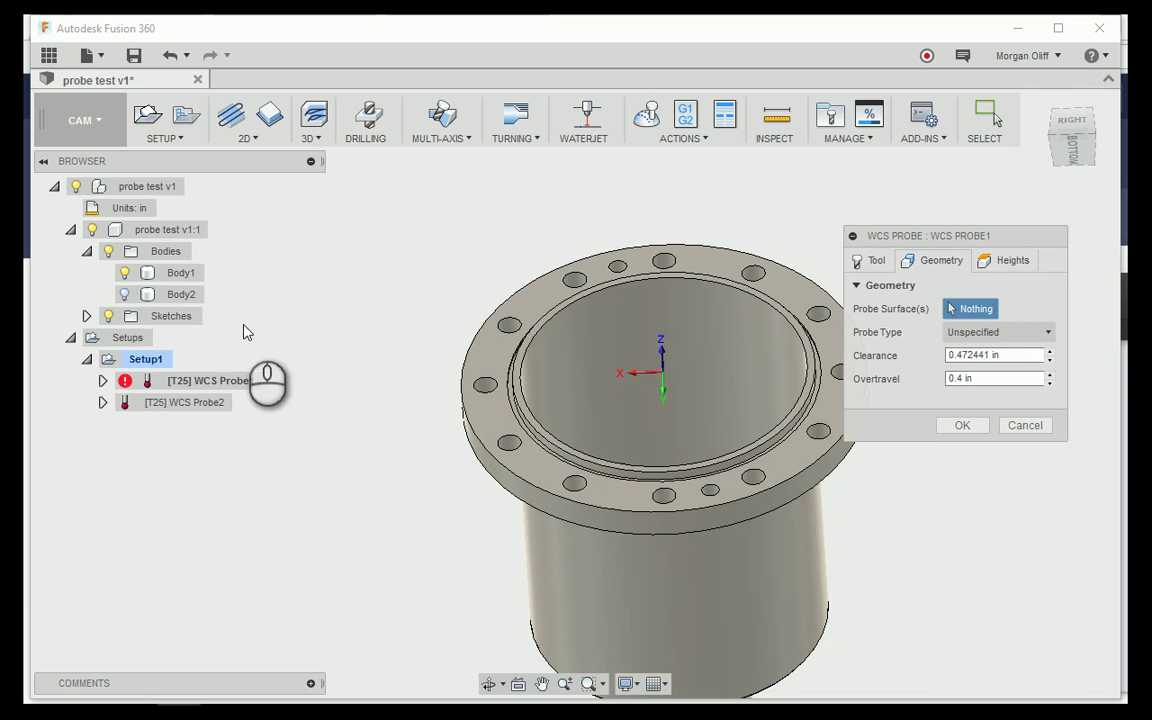
{"action": "left_click", "coordinate": [125, 273]}
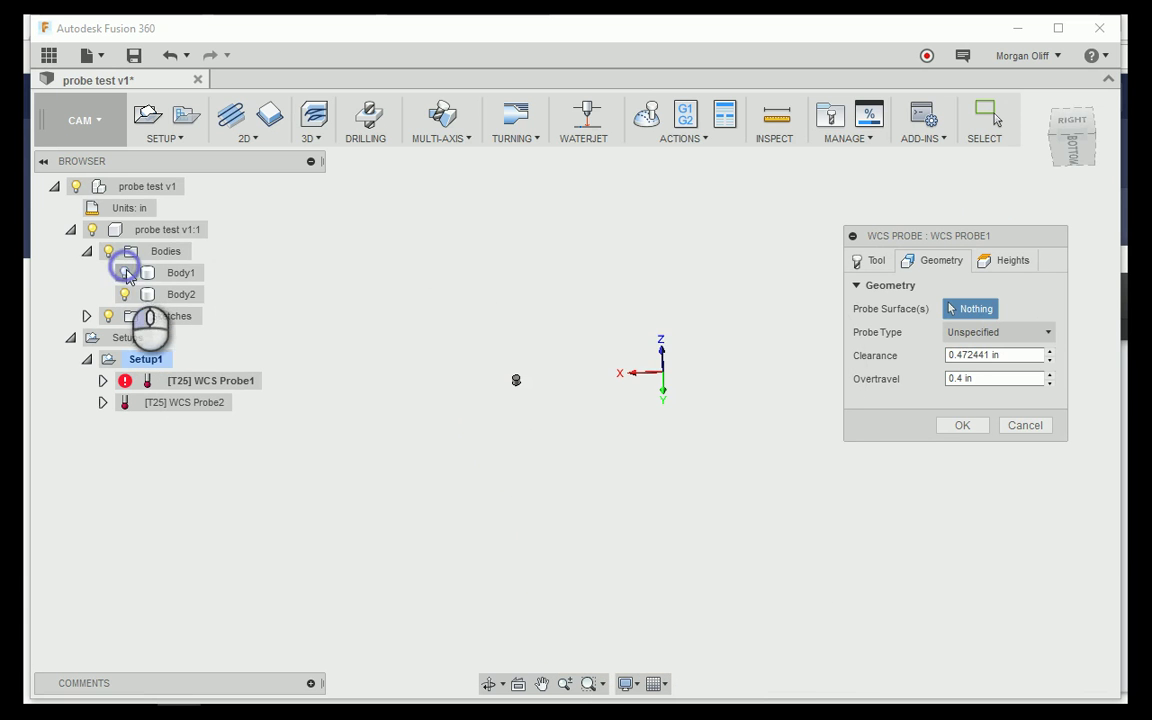
{"action": "left_click", "coordinate": [87, 316]}
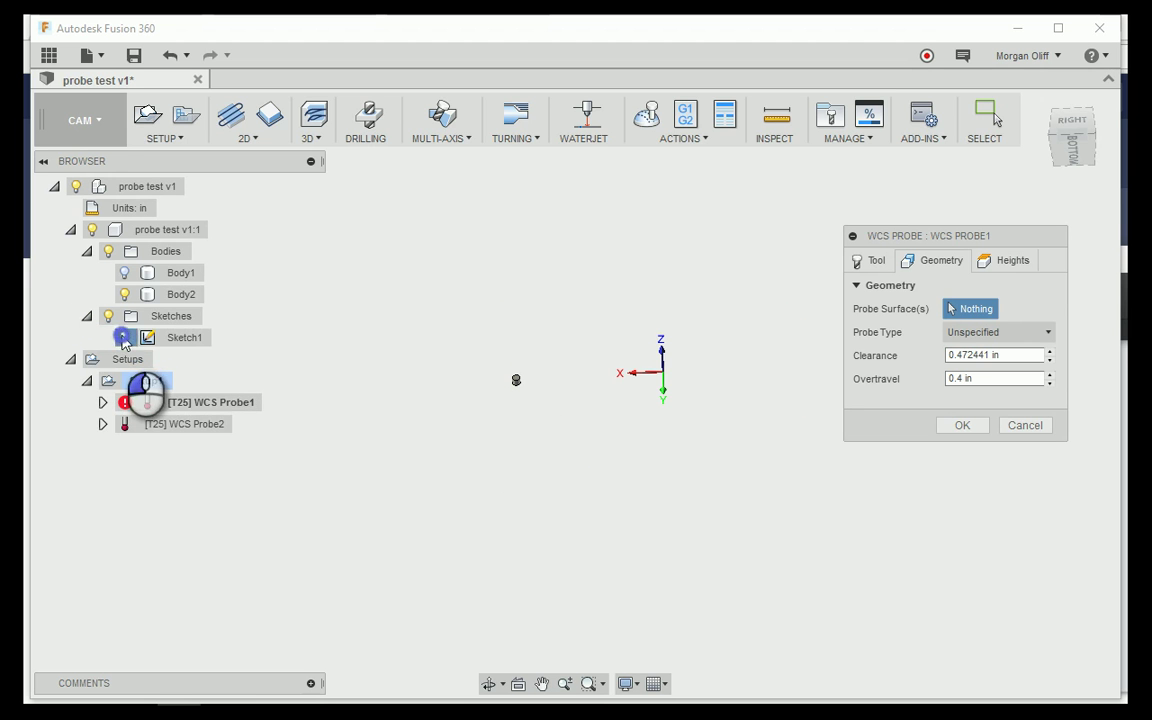
{"action": "left_click", "coordinate": [124, 338]}
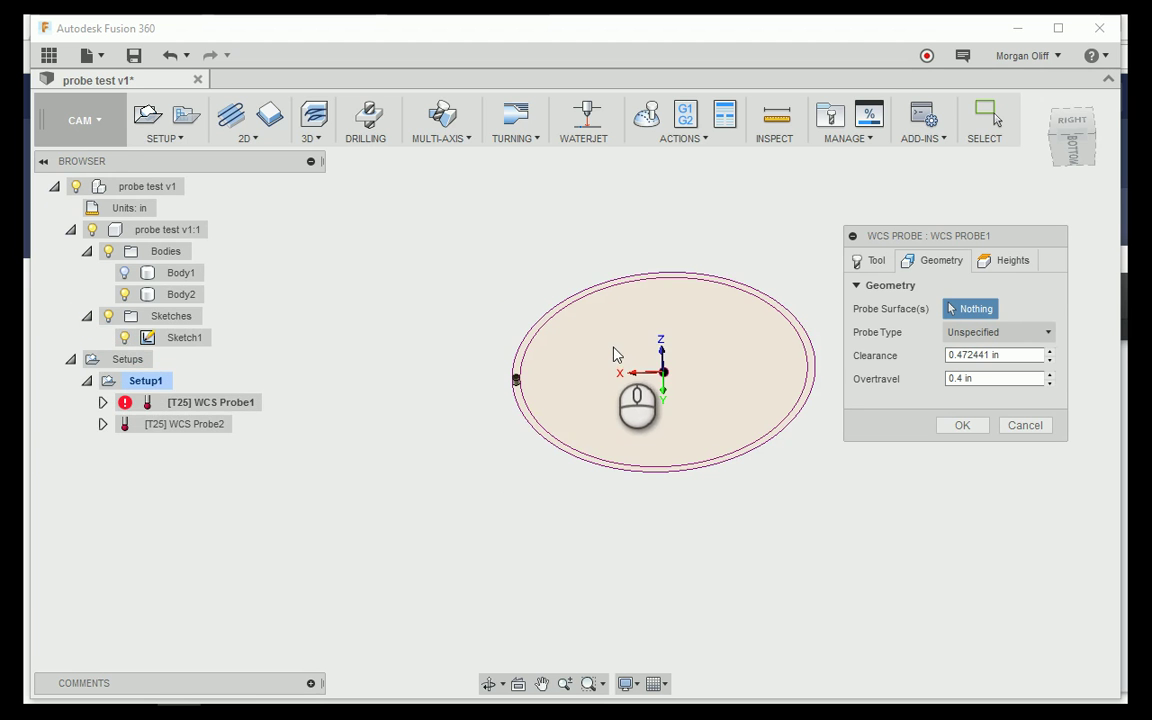
Inspect the Sketch1 circle from above and obliquely, then cancel the WCS Probe1 edit
{"action": "middle_click_drag", "start_coordinate": [615, 355], "coordinate": [605, 392], "text": "shift"}
{"action": "scroll", "coordinate": [514, 368], "scroll_direction": "up", "scroll_amount": 5}
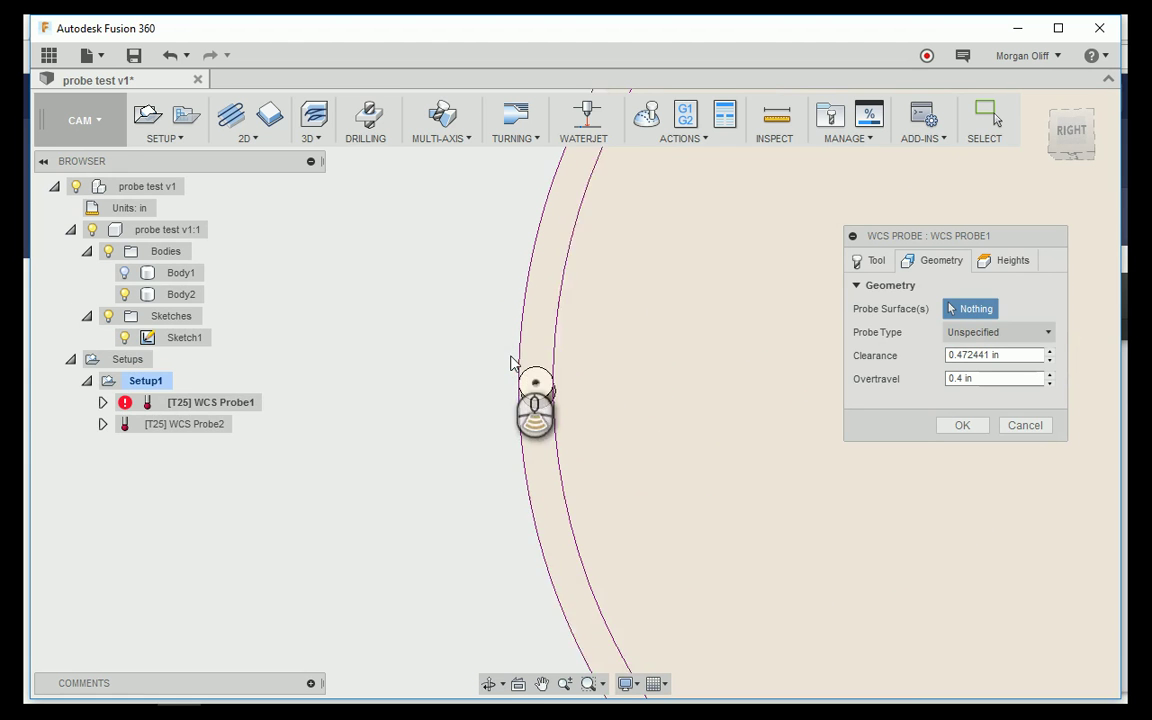
{"action": "scroll", "coordinate": [514, 368], "scroll_direction": "up", "scroll_amount": 1}
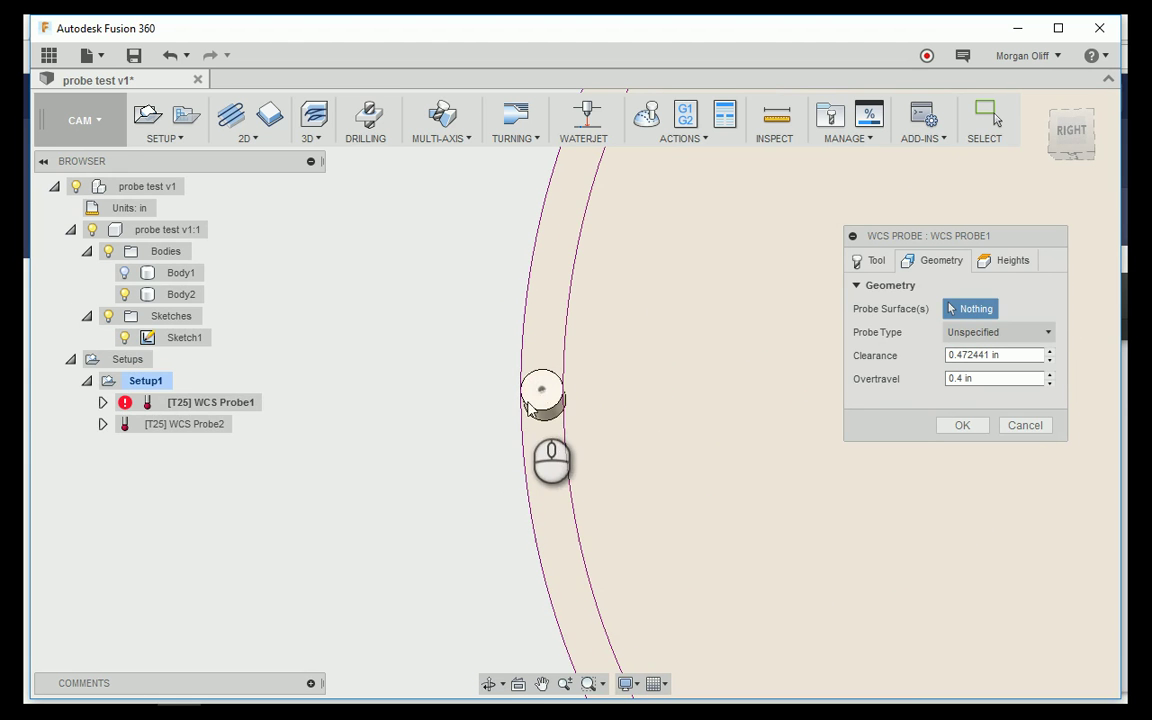
{"action": "scroll", "coordinate": [530, 402], "scroll_direction": "down", "scroll_amount": 1}
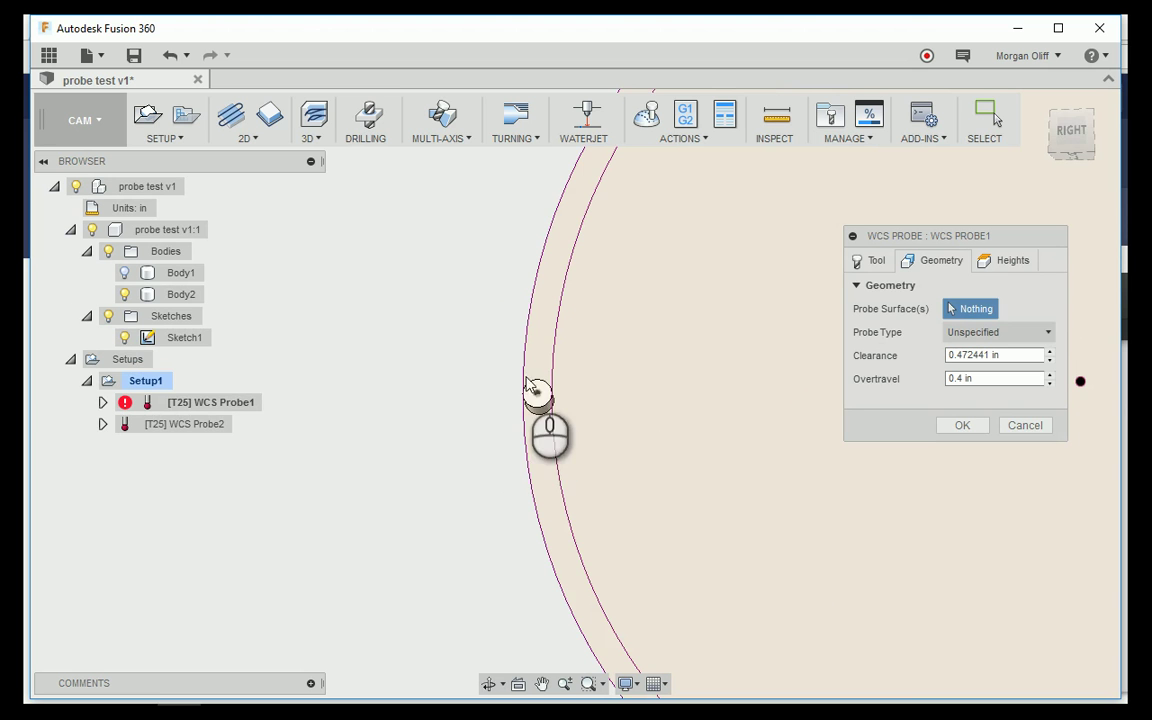
{"action": "scroll", "coordinate": [538, 398], "scroll_direction": "up", "scroll_amount": 1}
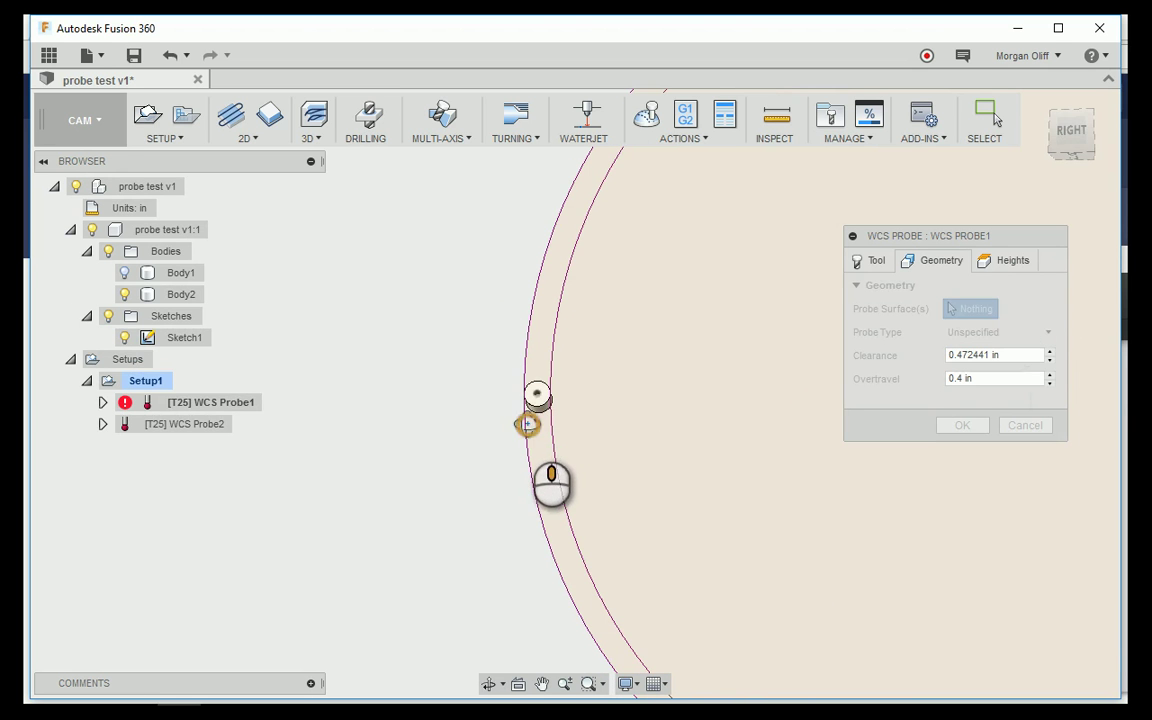
{"action": "middle_click_drag", "start_coordinate": [527, 430], "coordinate": [562, 380], "text": "shift"}
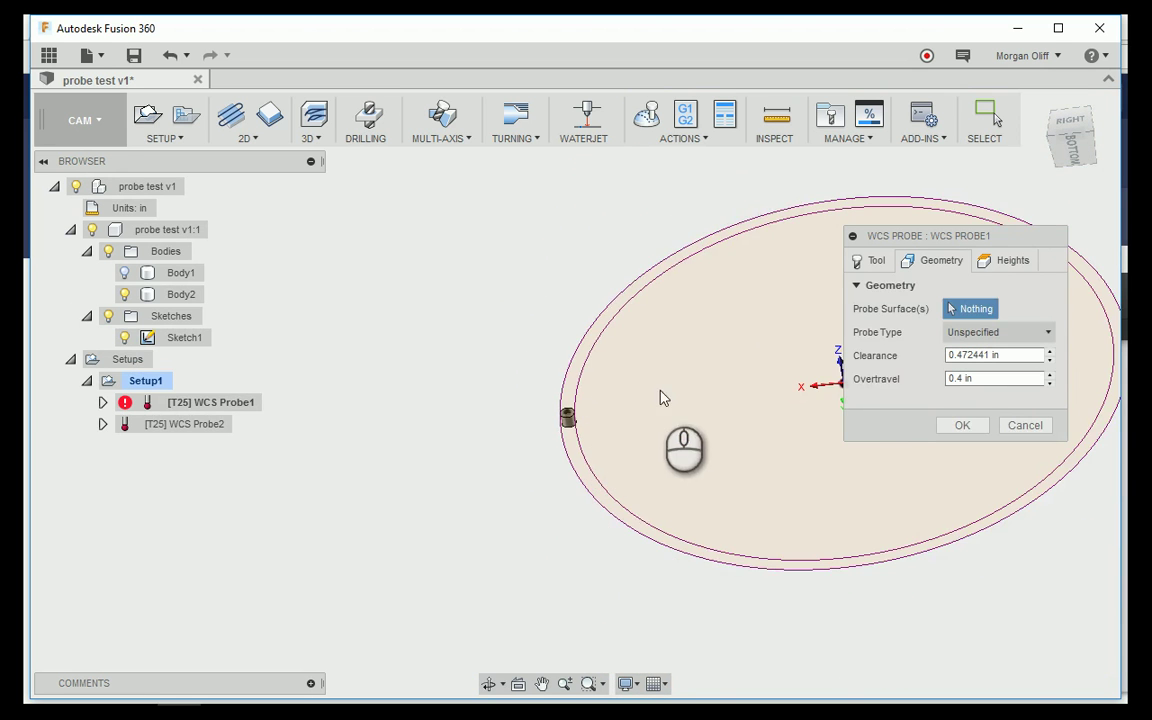
{"action": "middle_click_drag", "start_coordinate": [661, 396], "coordinate": [478, 370]}
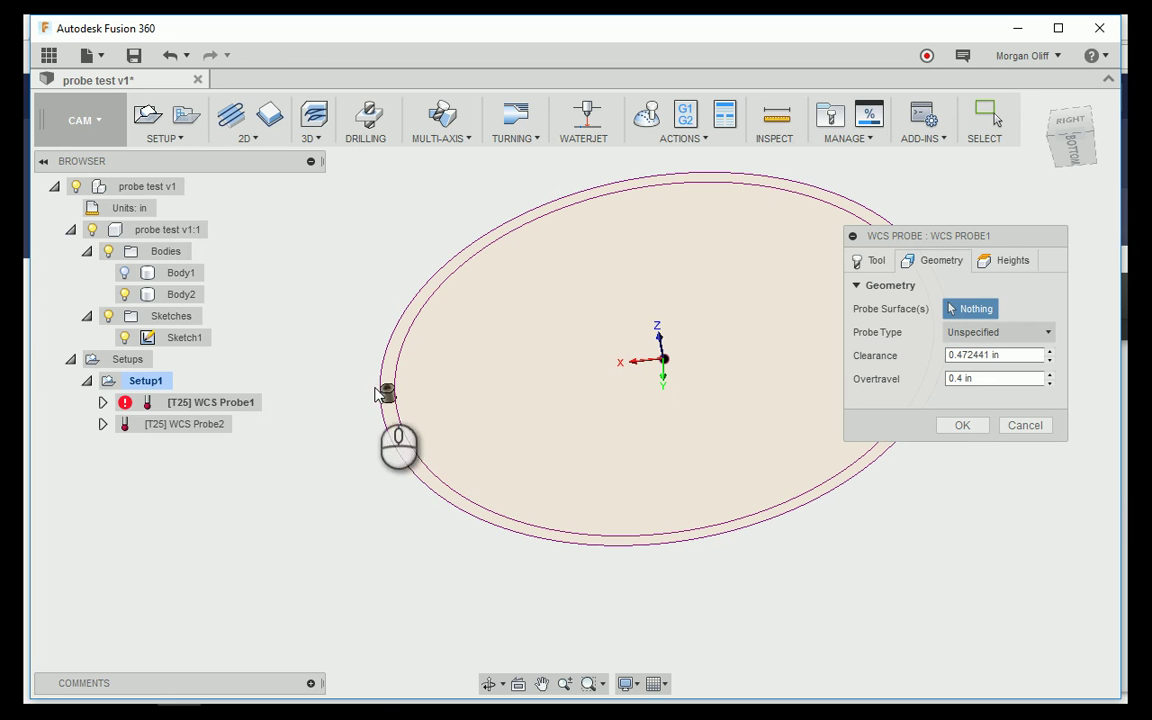
{"action": "left_click", "coordinate": [1032, 426]}
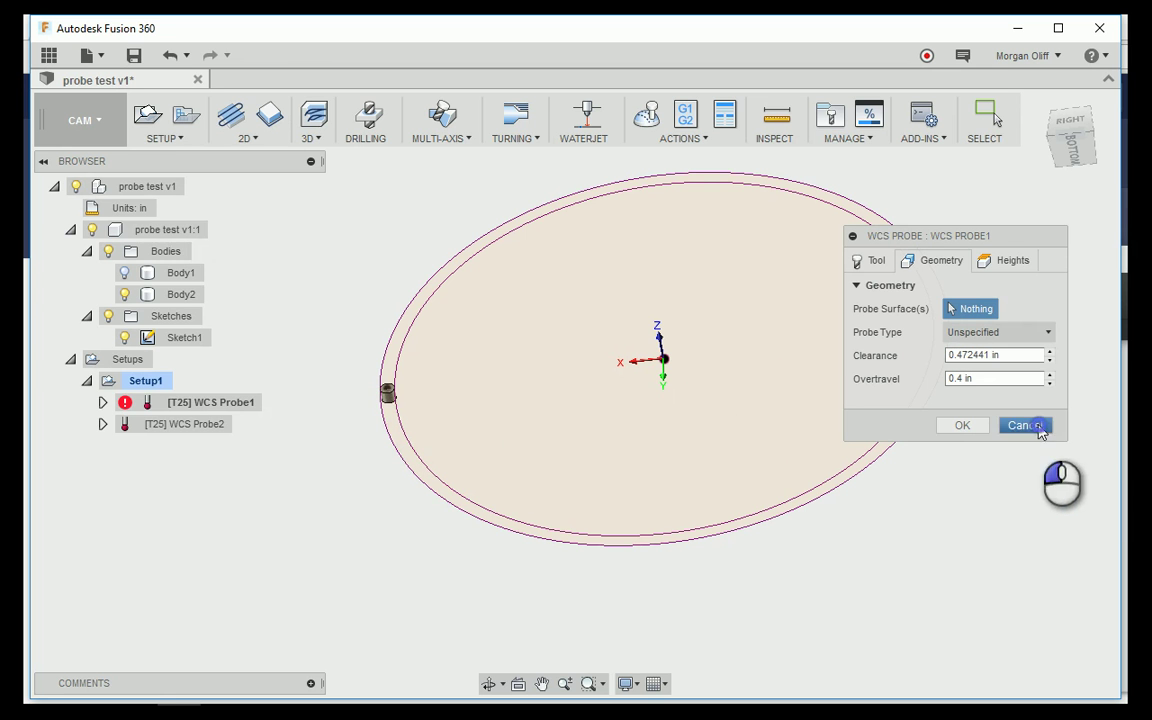
{"action": "scroll", "coordinate": [585, 500], "scroll_direction": "down", "scroll_amount": 3}
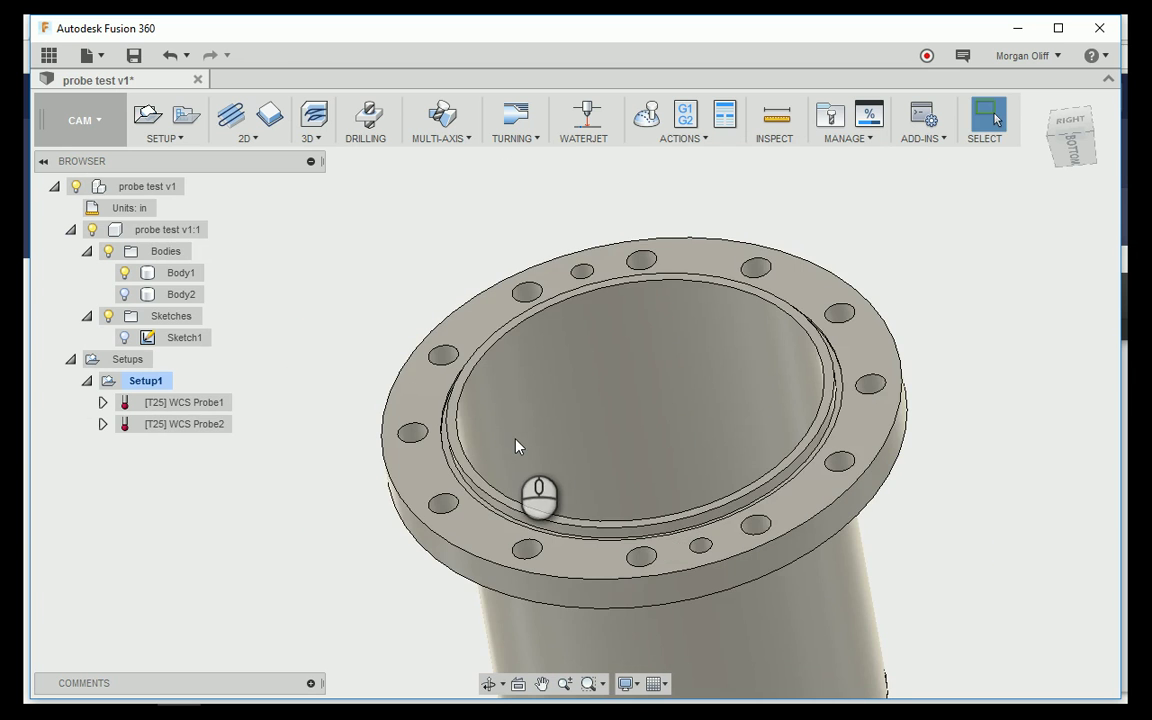
{"action": "middle_click_drag", "start_coordinate": [516, 446], "coordinate": [517, 425], "text": "shift"}
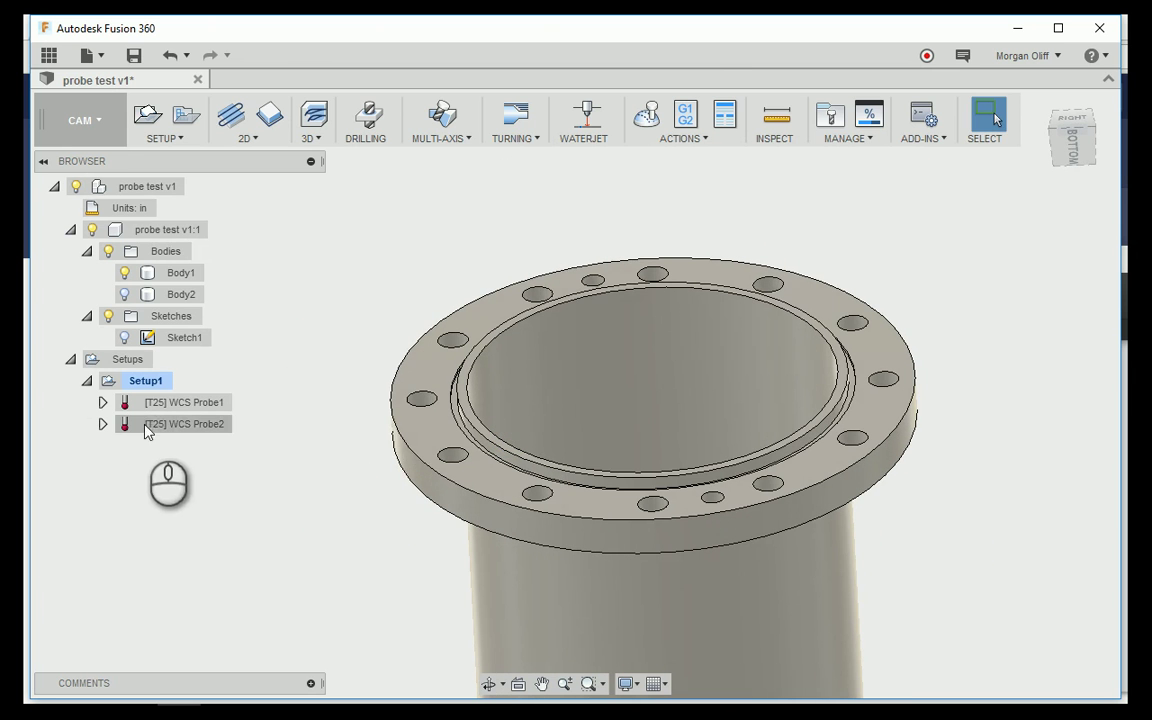
{"action": "left_click", "coordinate": [146, 425]}
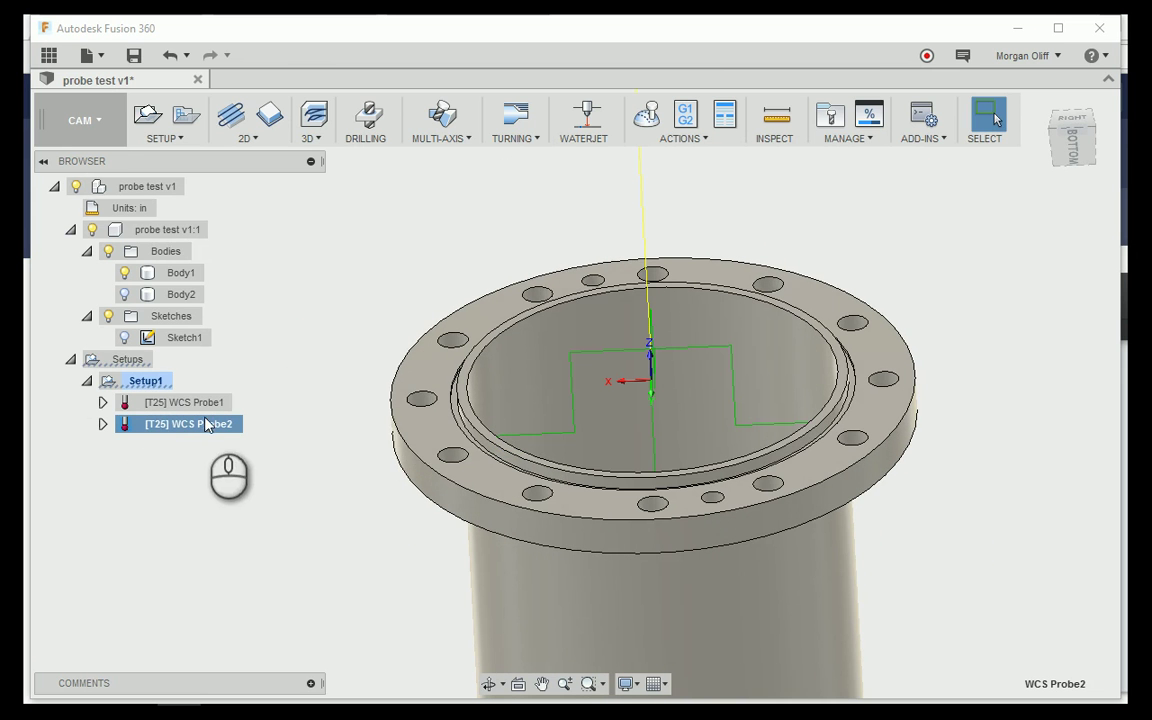
{"action": "right_click", "coordinate": [198, 428]}
{"action": "left_click", "coordinate": [230, 362]}
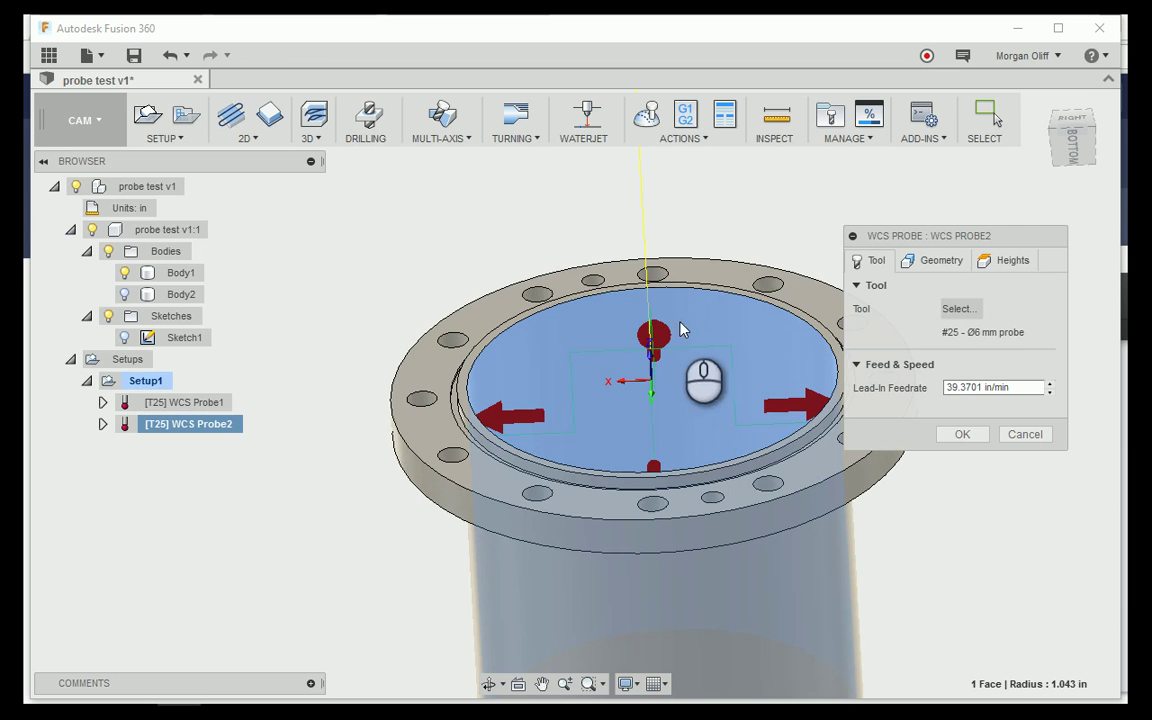
{"action": "left_click", "coordinate": [1008, 260]}
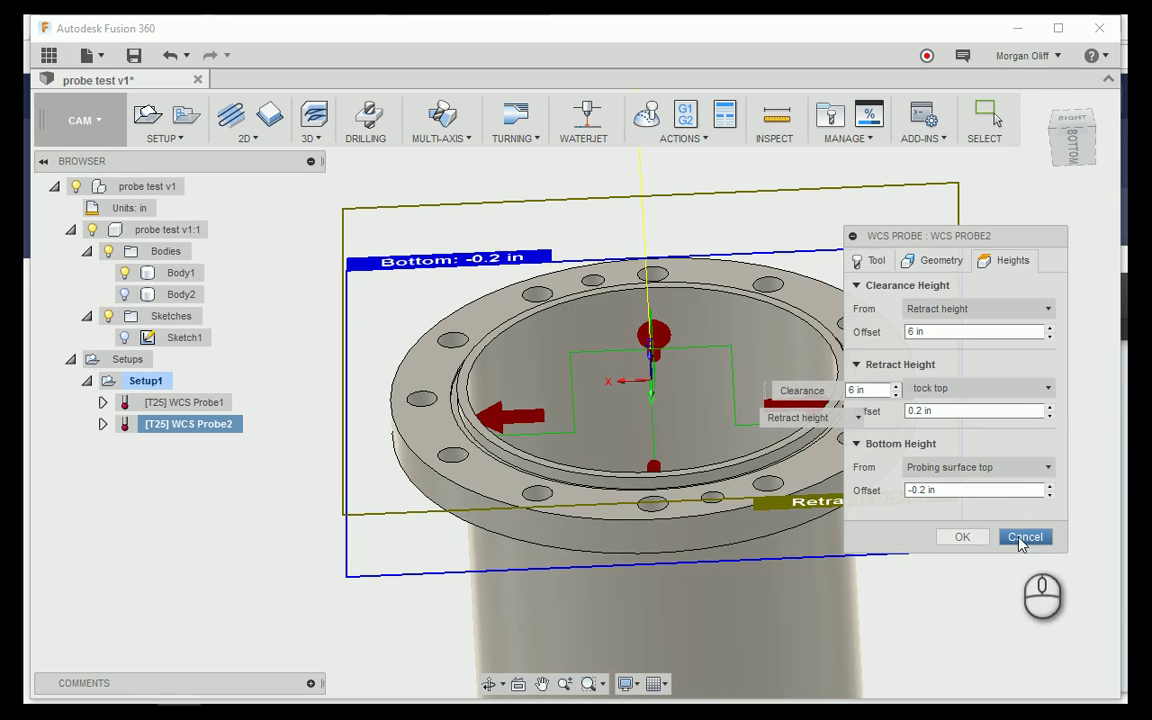
{"action": "left_click", "coordinate": [1022, 539]}
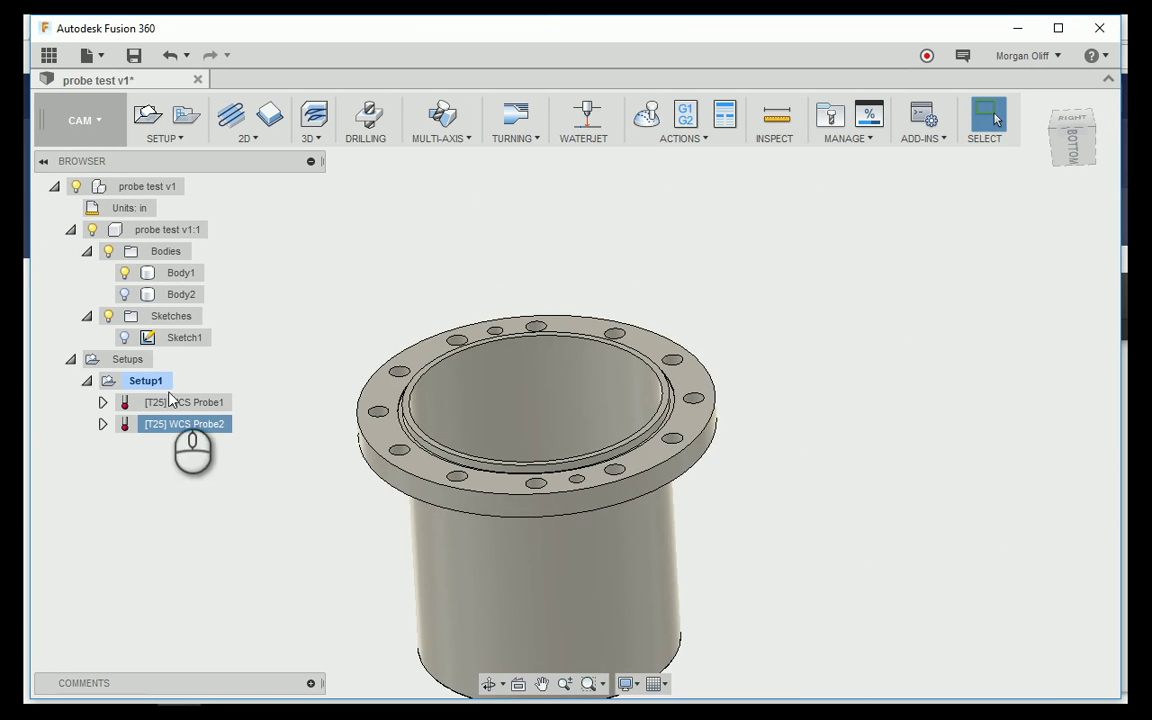
{"action": "left_click", "coordinate": [165, 381]}
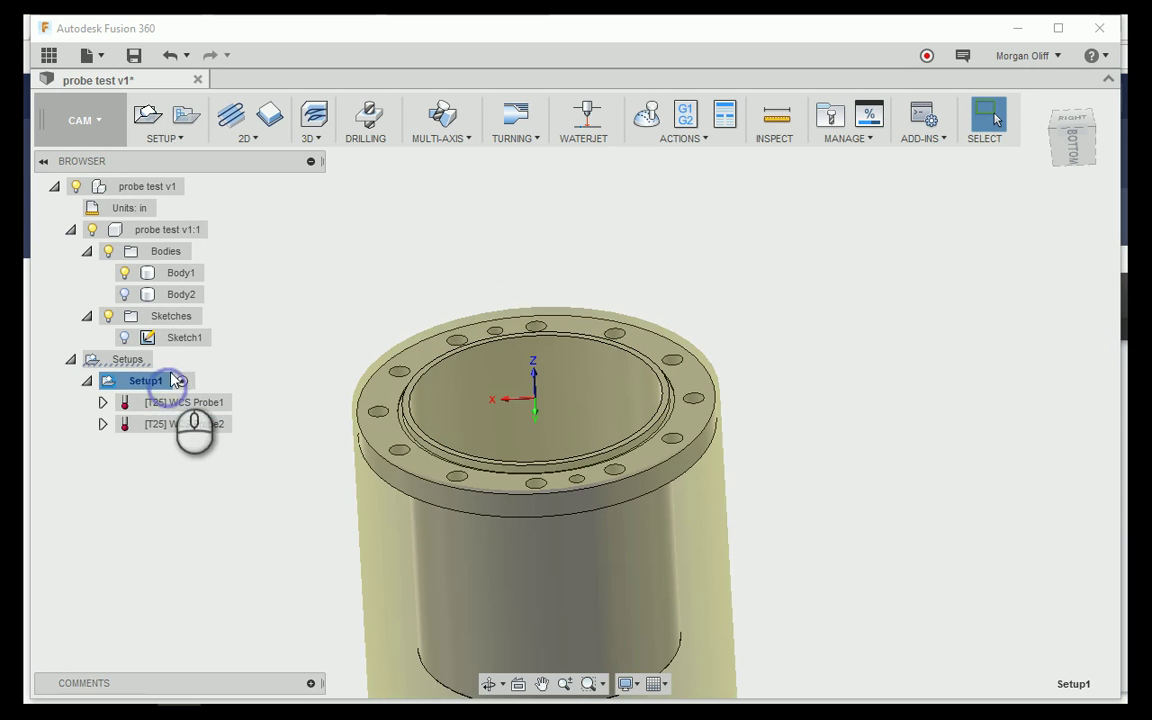
{"action": "left_click", "coordinate": [634, 117]}
{"action": "left_click", "coordinate": [573, 612]}
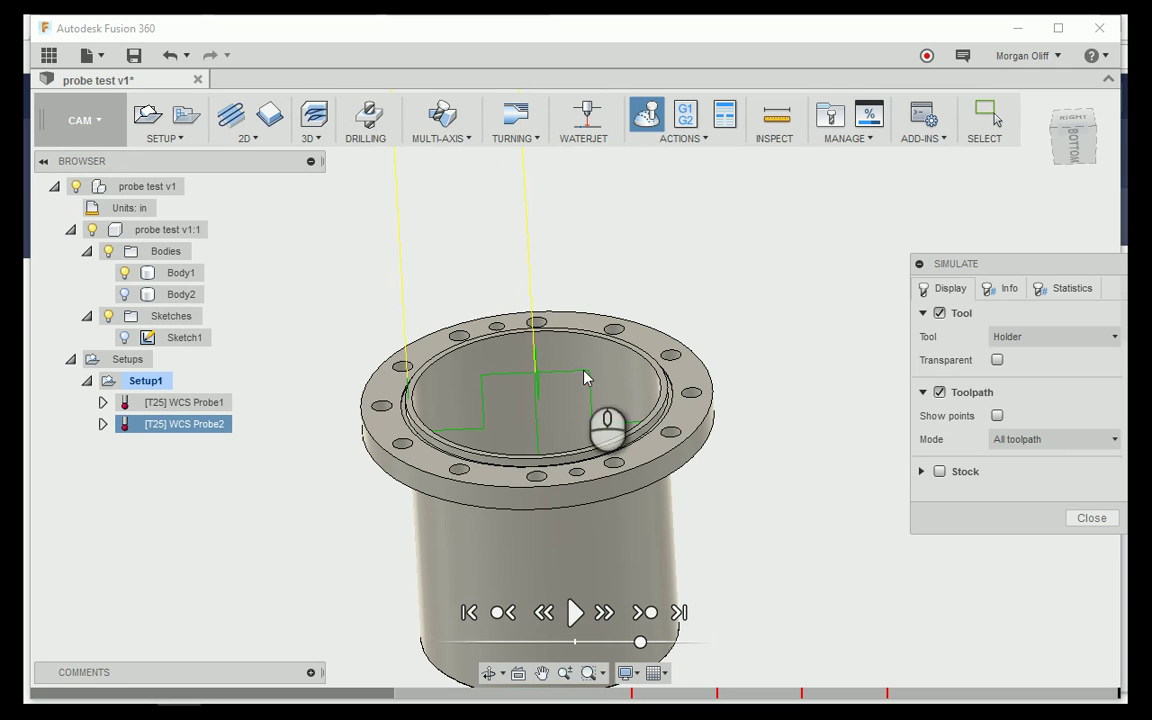
{"action": "left_click", "coordinate": [1092, 519]}
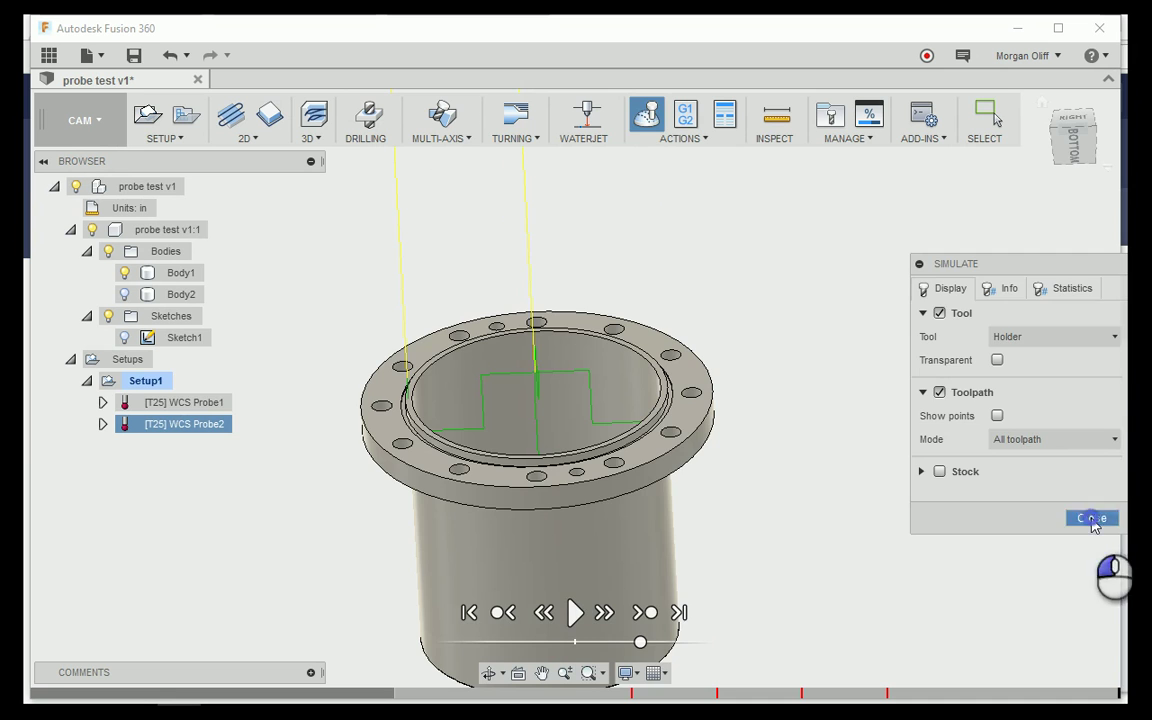
Edit WCS Probe2, move its settings panel up-left, and view the Geometry settings
{"action": "right_click", "coordinate": [155, 421]}
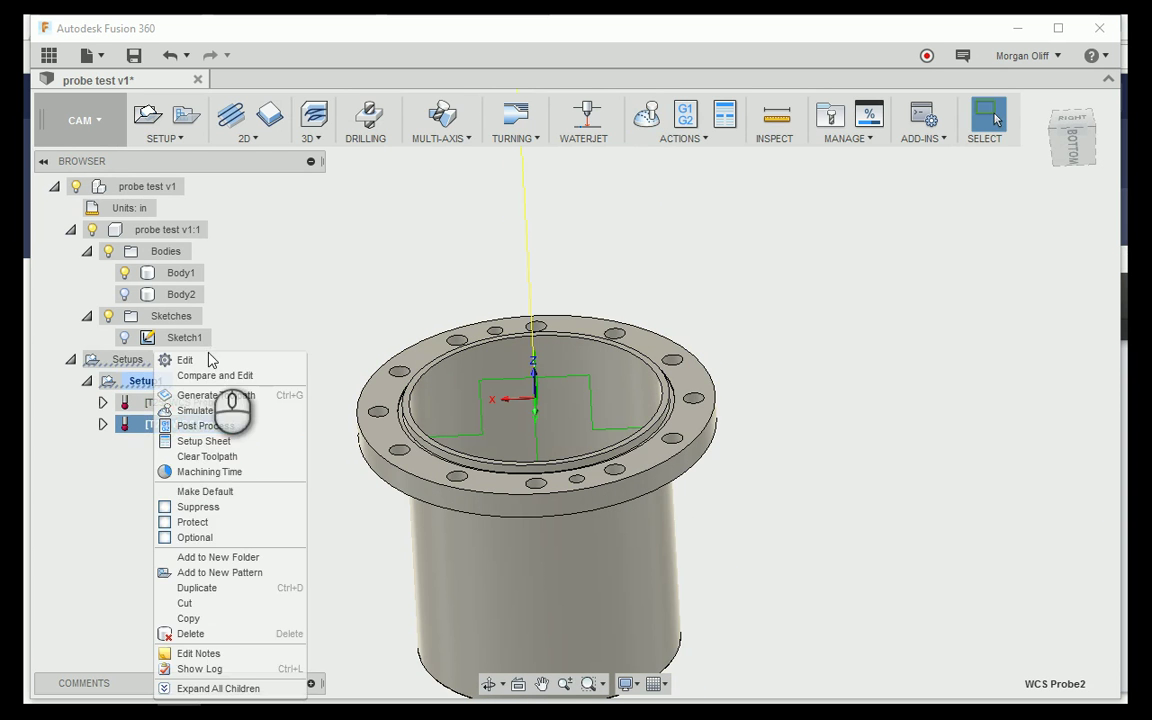
{"action": "left_click", "coordinate": [186, 360]}
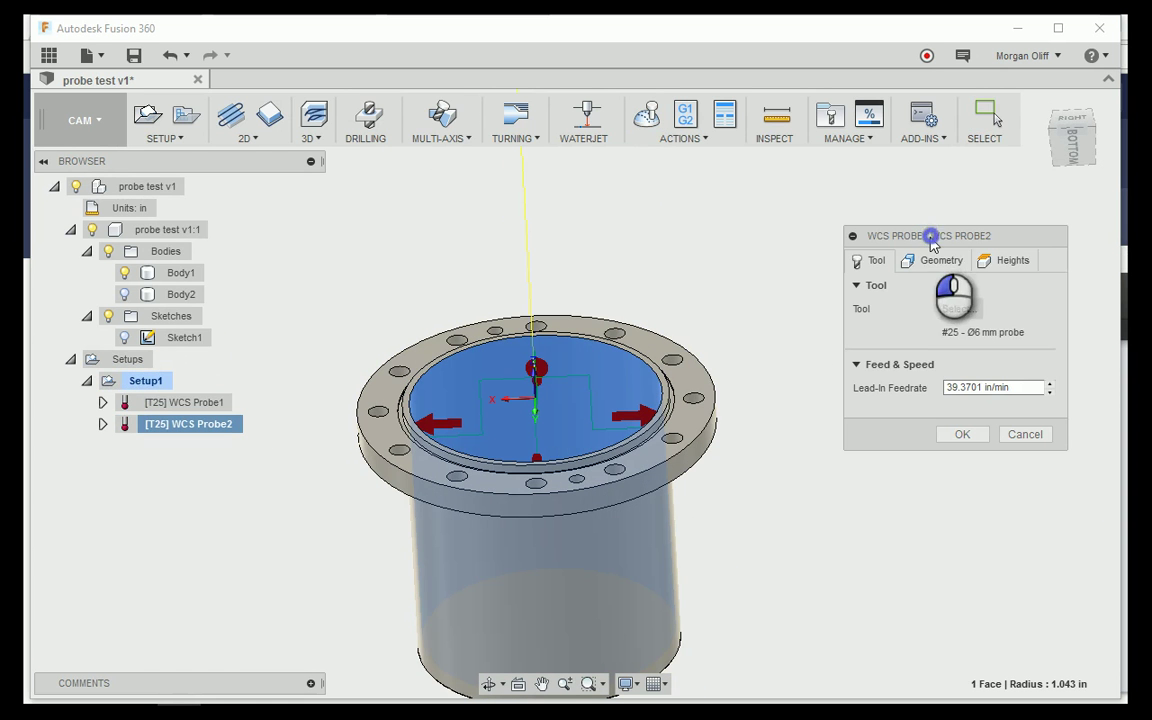
{"action": "left_click_drag", "start_coordinate": [930, 237], "coordinate": [841, 196]}
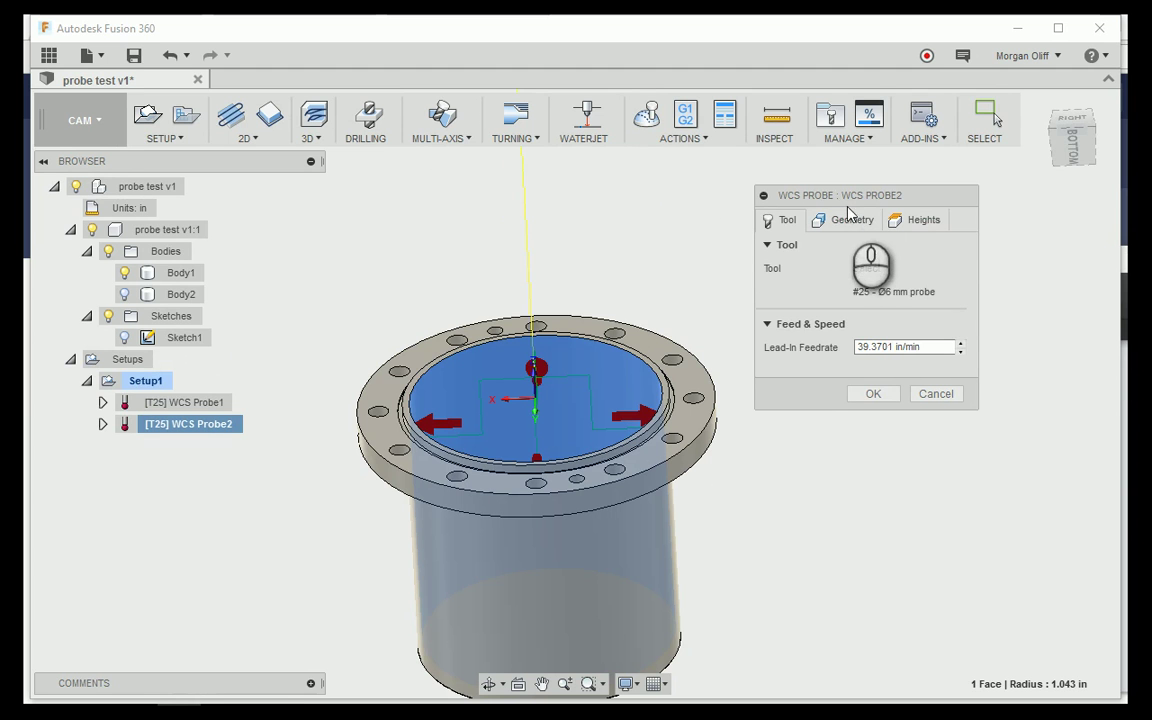
{"action": "left_click", "coordinate": [848, 218]}
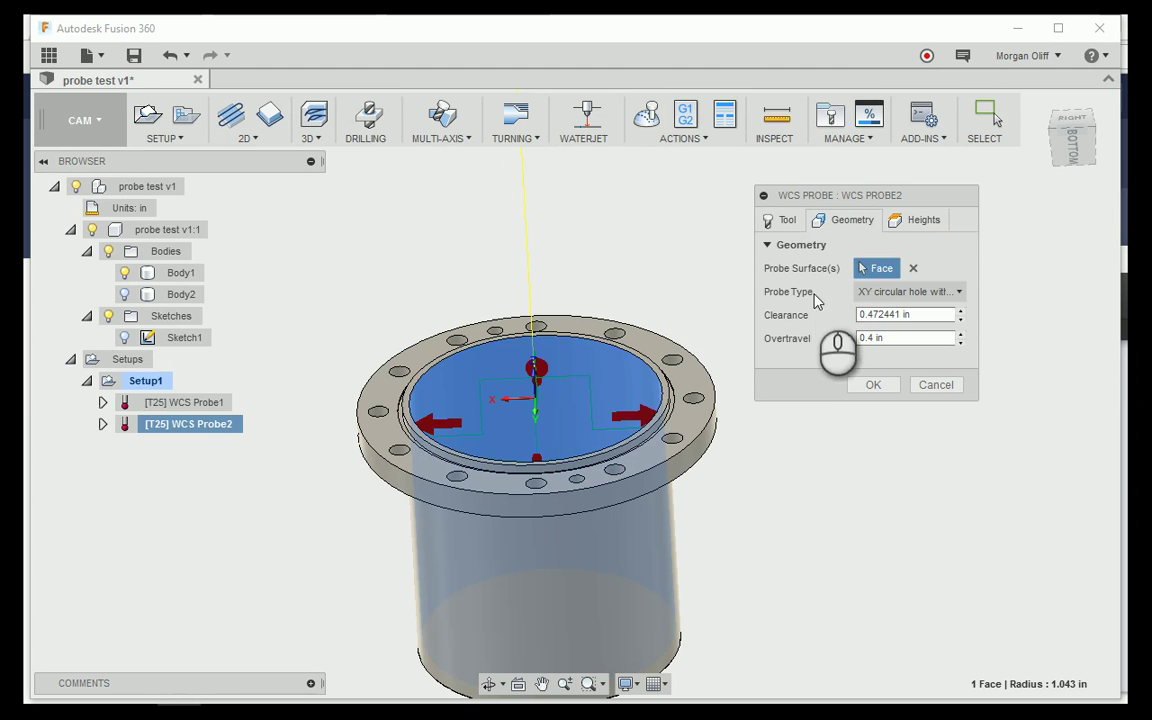
Reset the Bottom Height offset from -0.2 in to its default -0.11811 in and confirm
{"action": "left_click", "coordinate": [900, 220]}
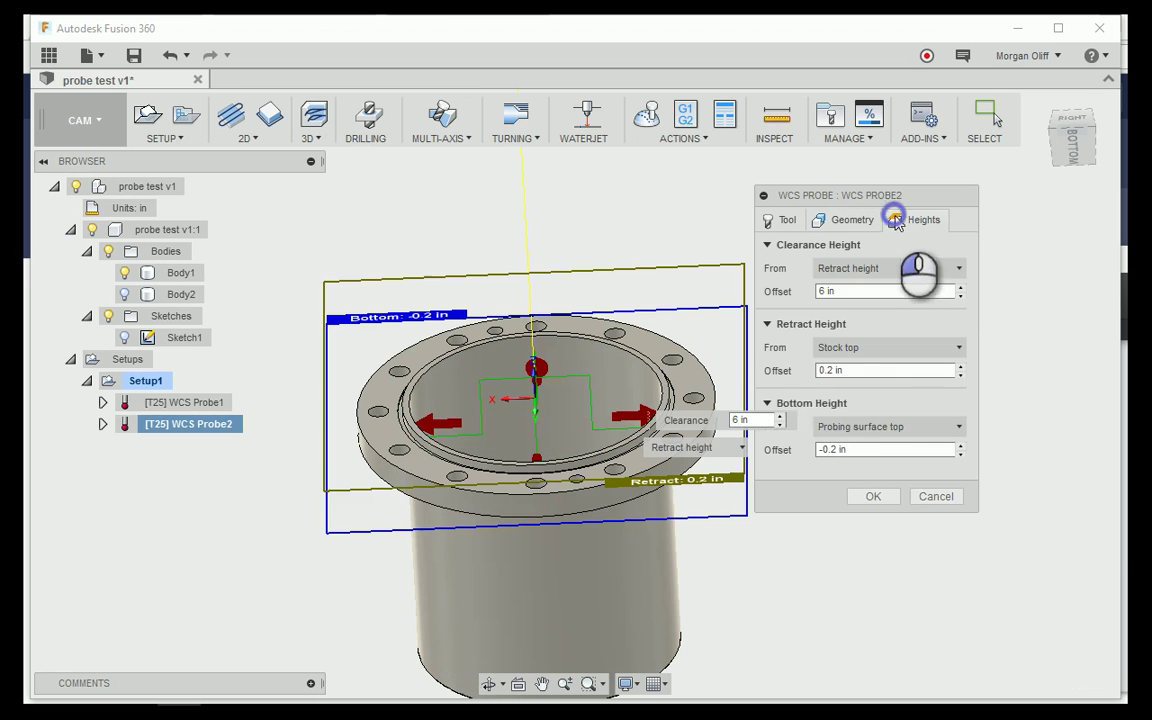
{"action": "right_click", "coordinate": [875, 450]}
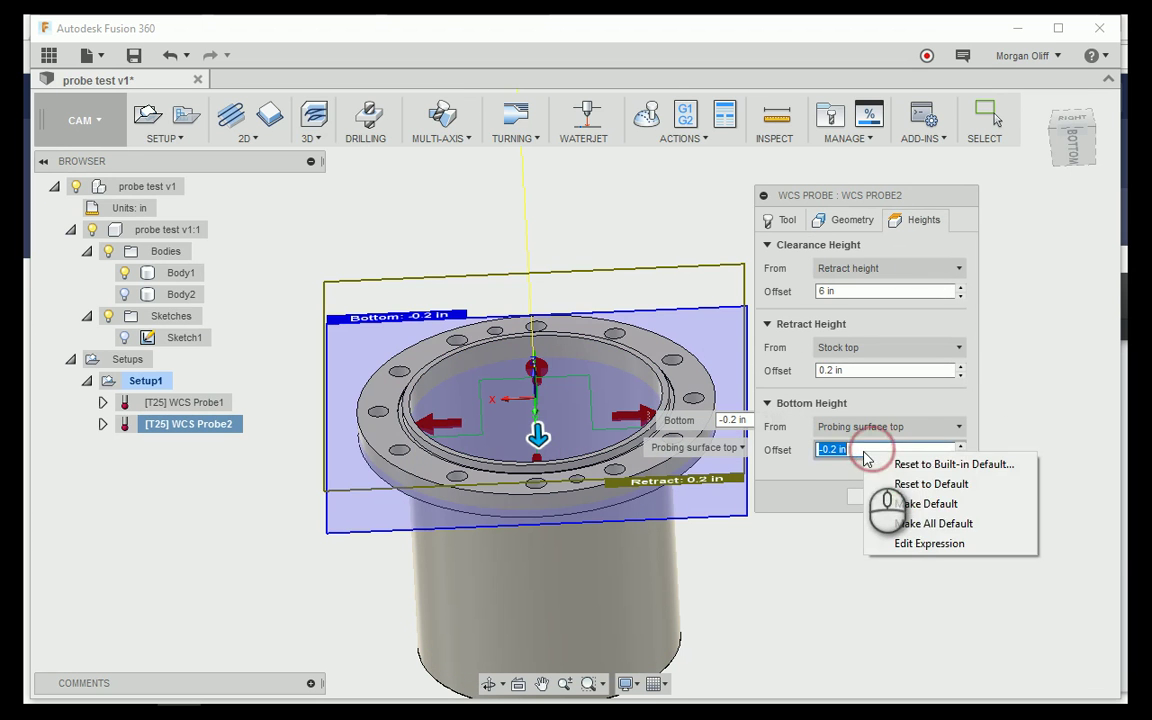
{"action": "left_click", "coordinate": [918, 483]}
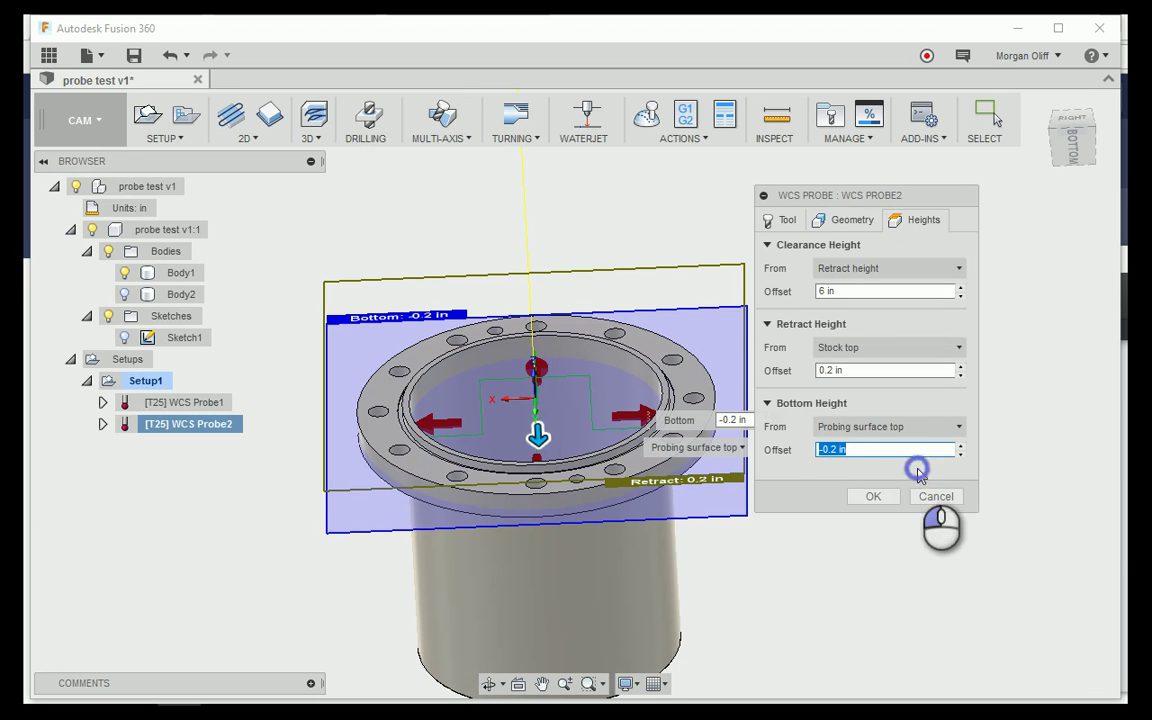
{"action": "left_click", "coordinate": [818, 451]}
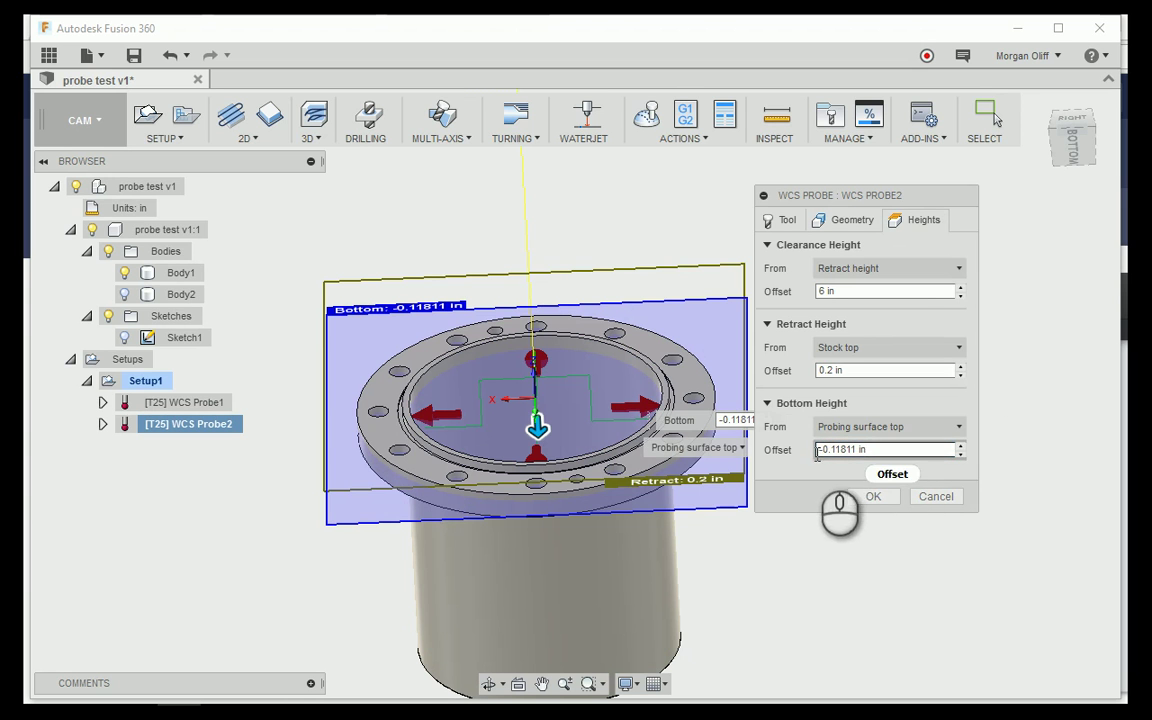
{"action": "right_click", "coordinate": [883, 458]}
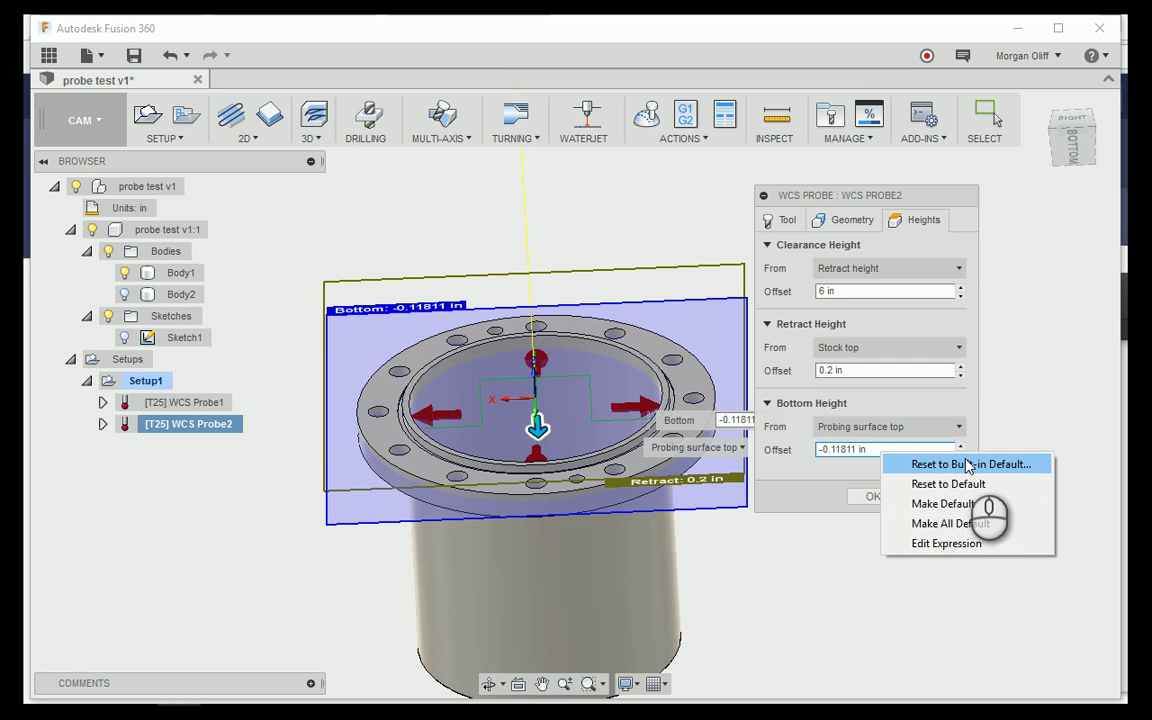
{"action": "left_click", "coordinate": [968, 464]}
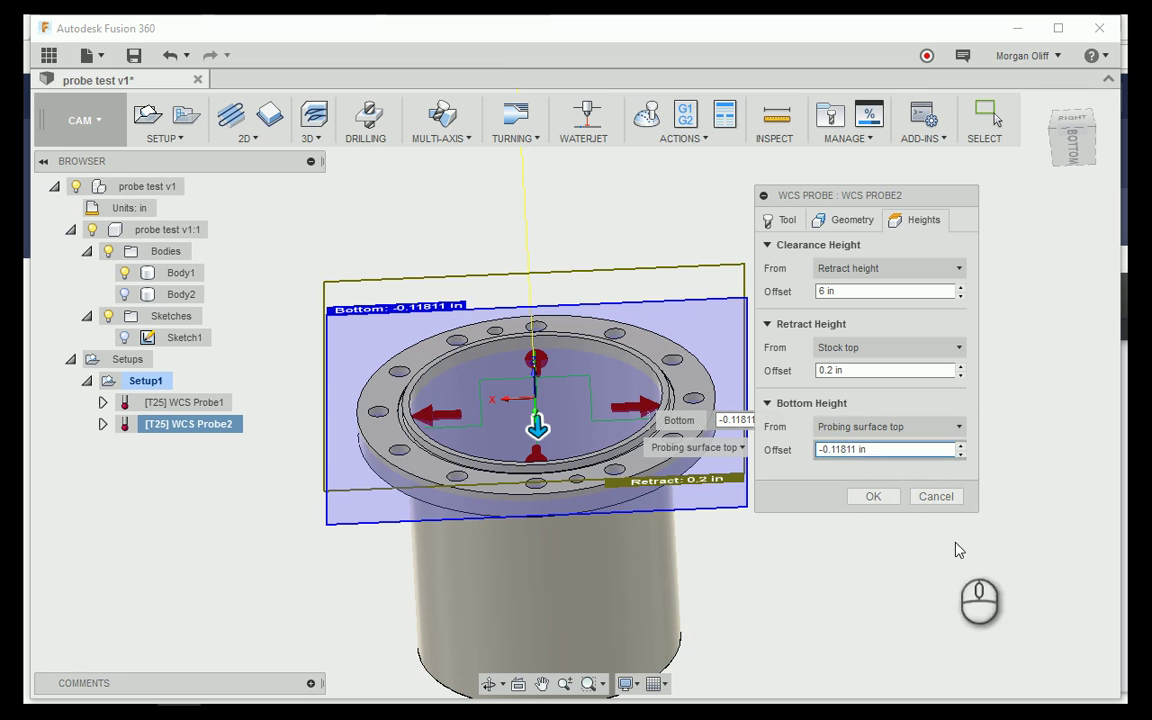
{"action": "left_click", "coordinate": [873, 500]}
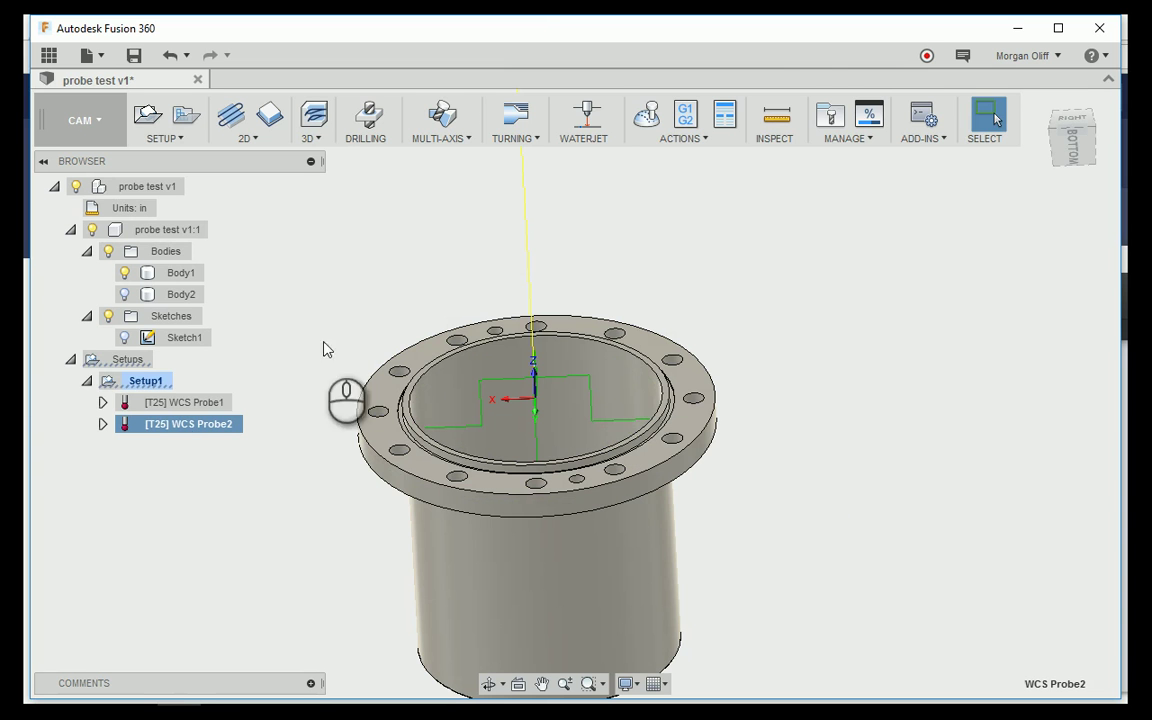
{"action": "left_click", "coordinate": [148, 384]}
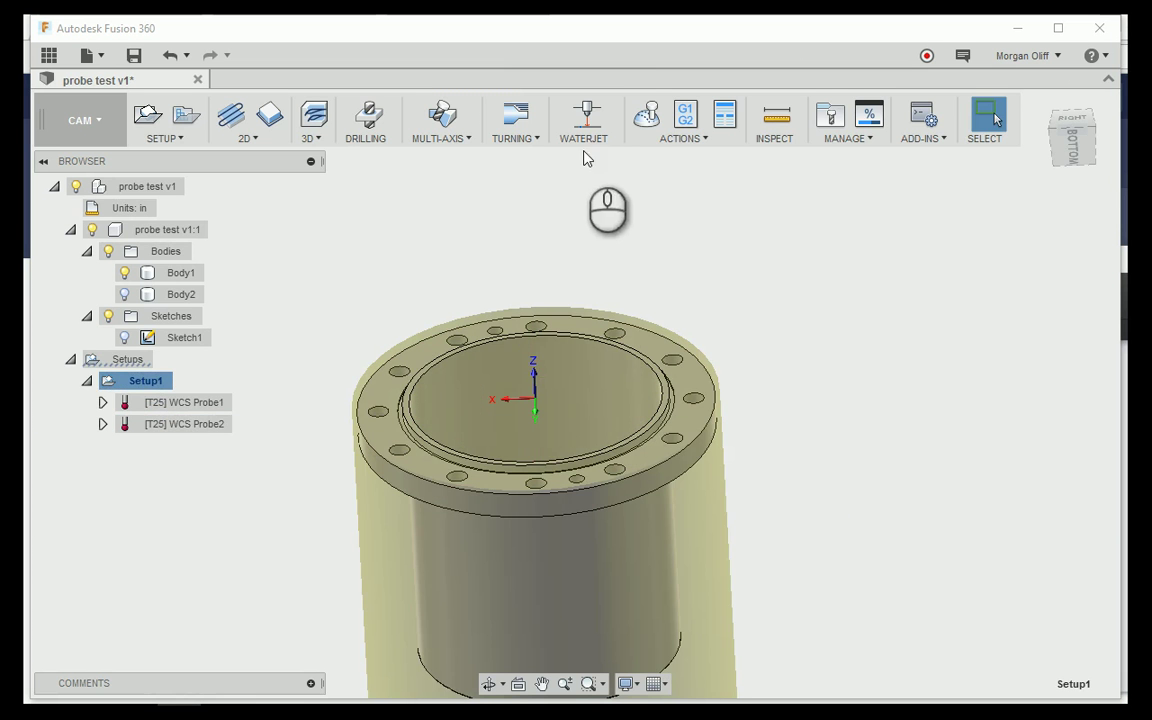
{"action": "left_click", "coordinate": [646, 115]}
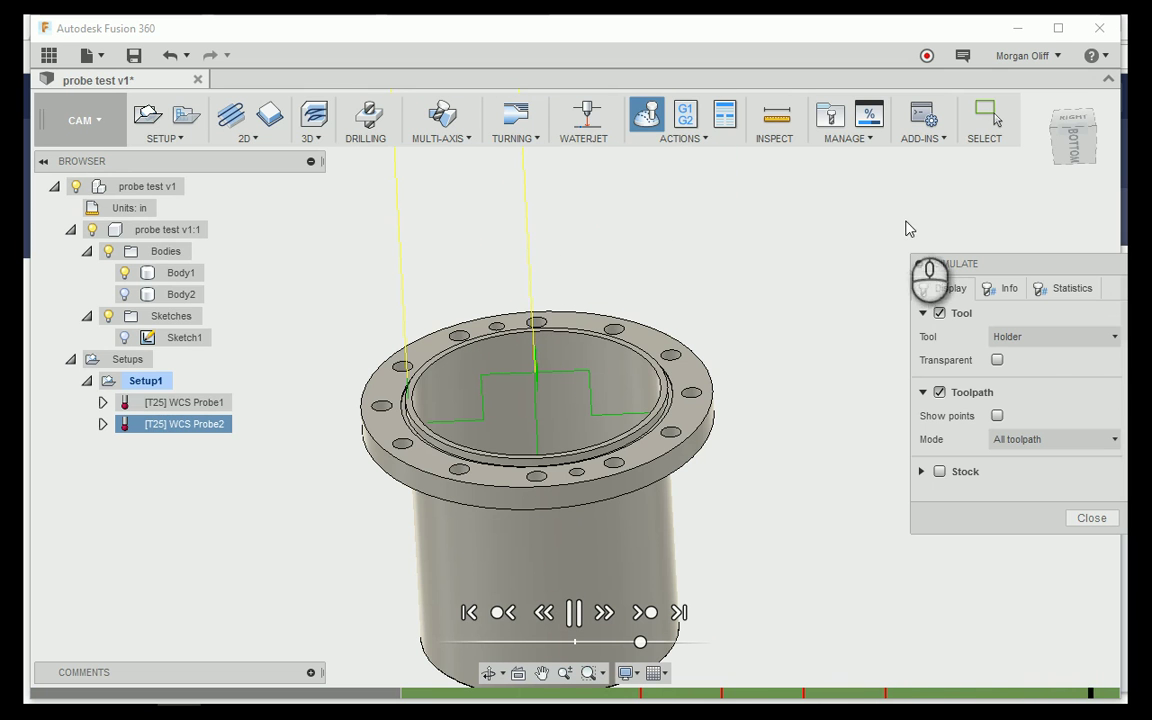
{"action": "left_click", "coordinate": [1092, 518]}
{"action": "left_click", "coordinate": [137, 378]}
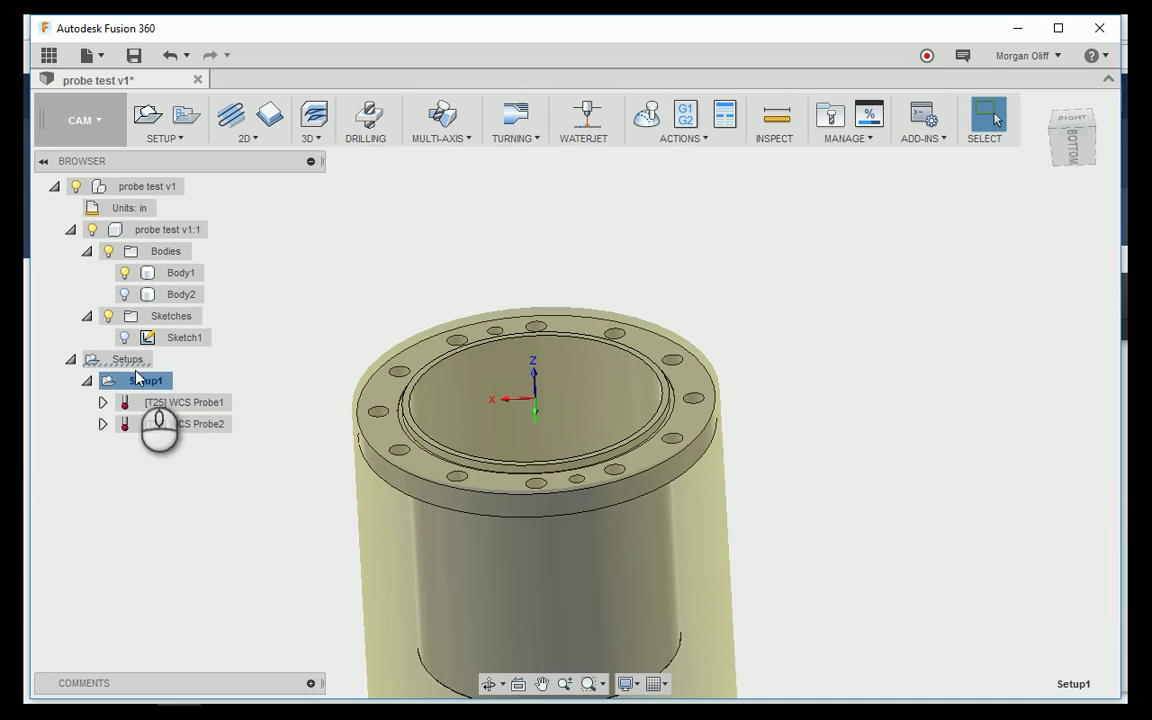
{"action": "left_click", "coordinate": [153, 424]}
{"action": "right_click", "coordinate": [150, 424]}
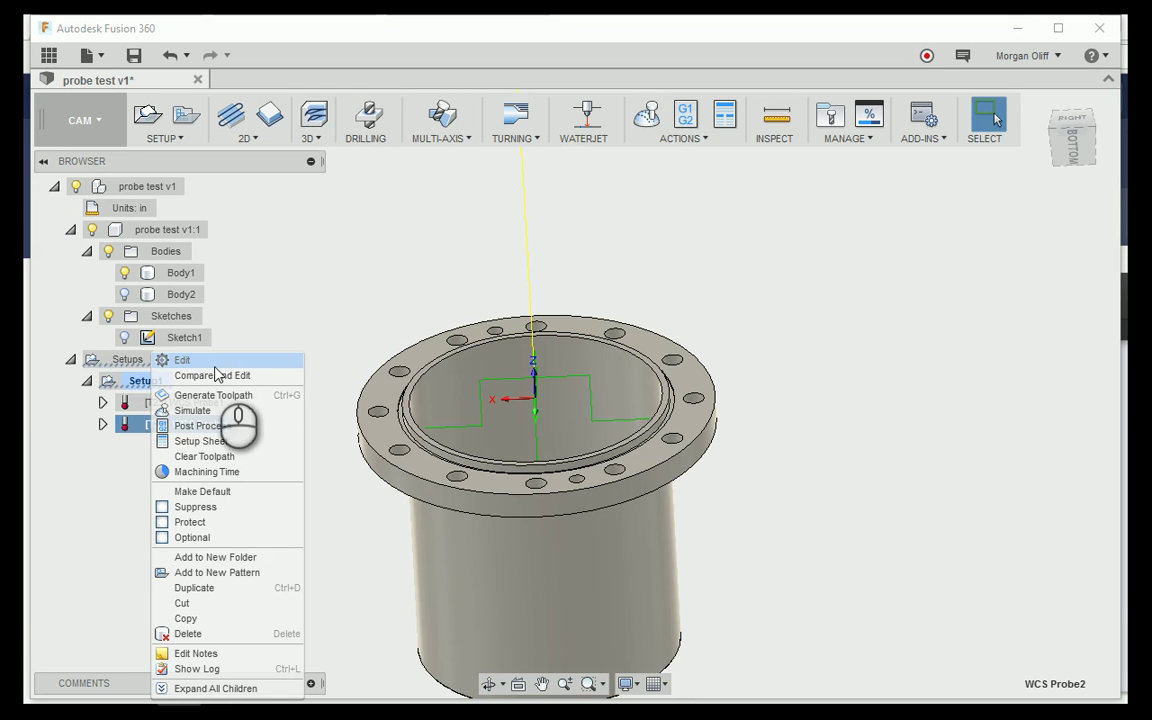
{"action": "left_click", "coordinate": [252, 360]}
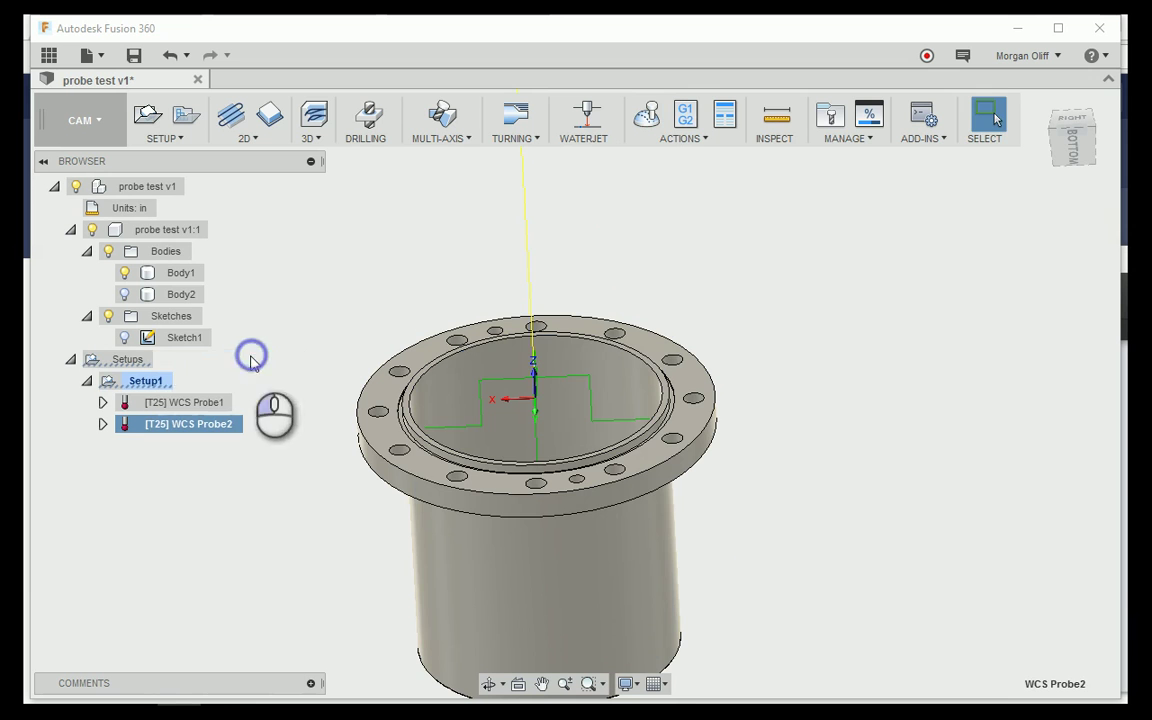
{"action": "left_click", "coordinate": [908, 220]}
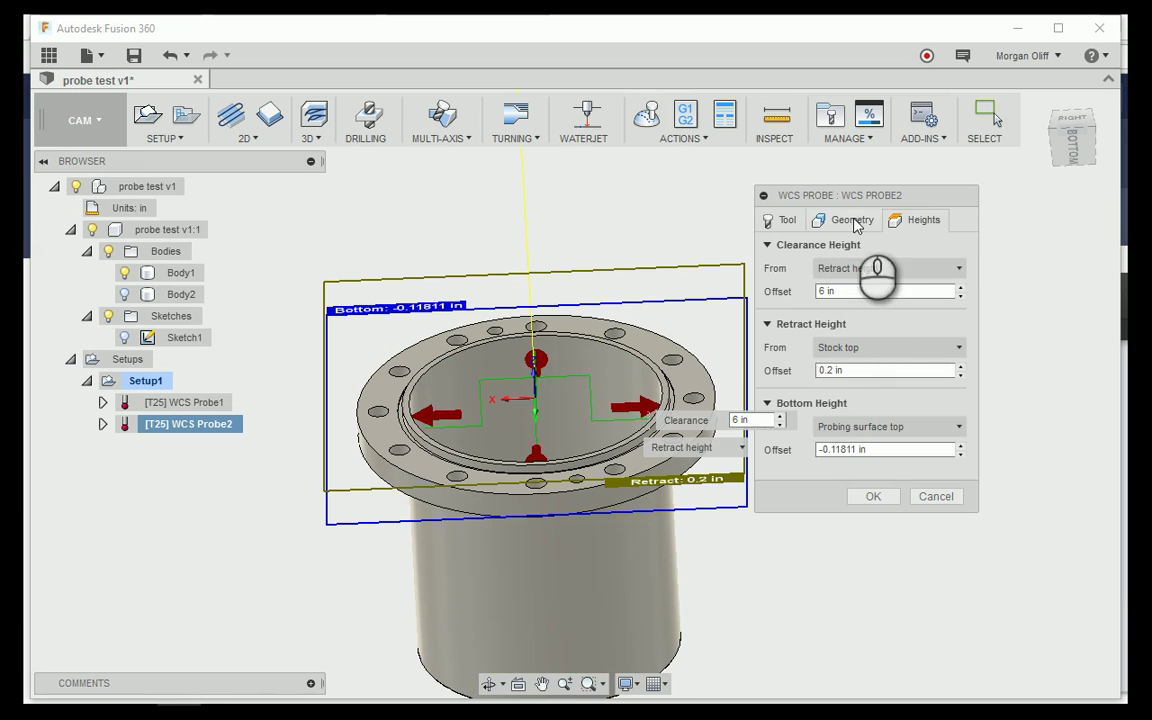
{"action": "left_click", "coordinate": [932, 497]}
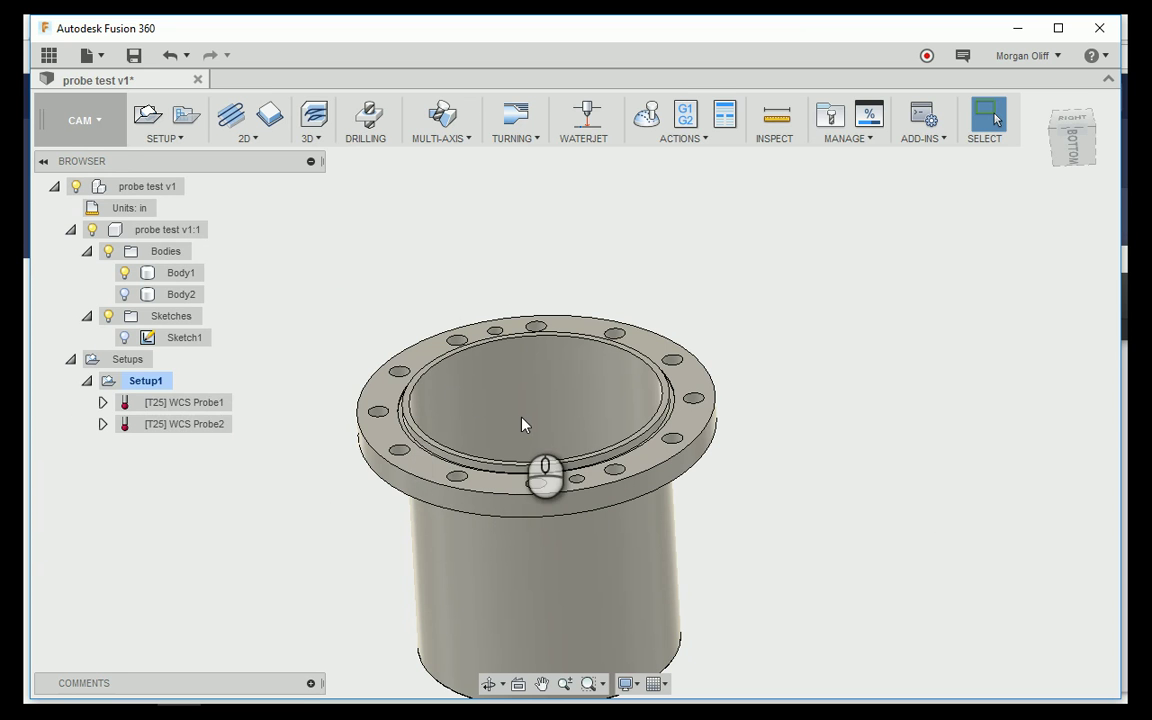
{"action": "mouse_move", "coordinate": [522, 424]}
{"action": "middle_mouse_down", "text": "shift"}
{"action": "mouse_move", "coordinate": [523, 490]}
{"action": "mouse_move", "coordinate": [532, 289]}
{"action": "mouse_move", "coordinate": [509, 423]}
{"action": "middle_mouse_up", "text": "shift"}
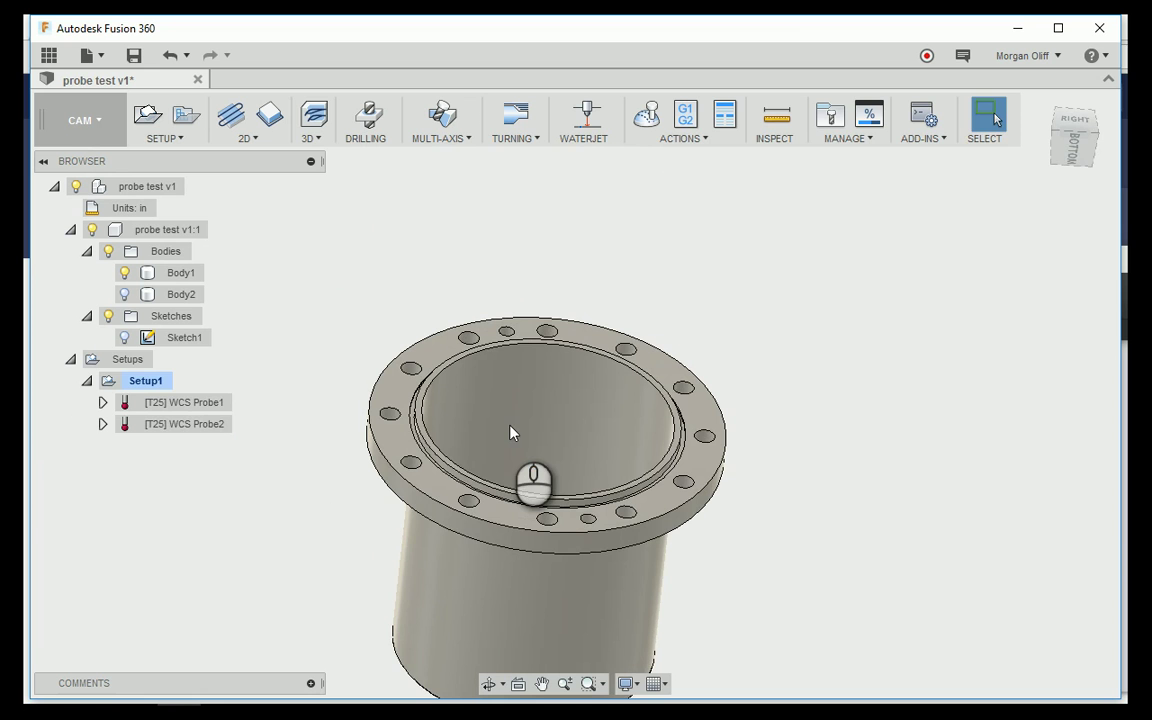
{"action": "left_click", "coordinate": [165, 402]}
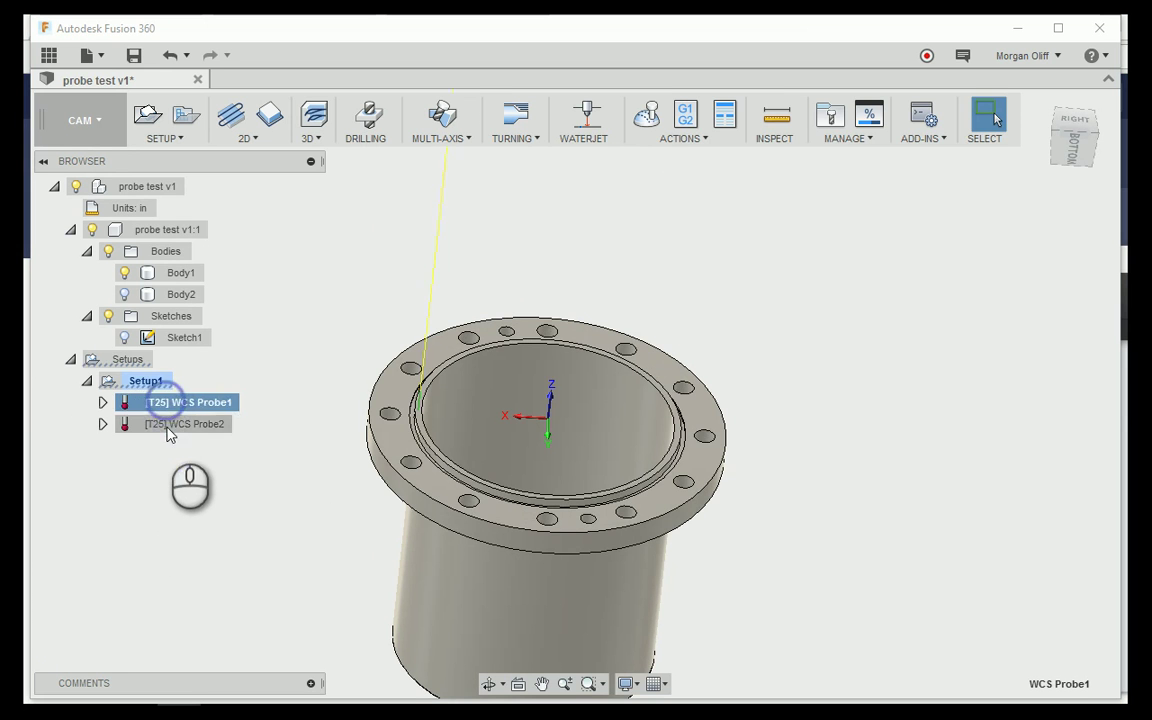
{"action": "left_click", "coordinate": [168, 430]}
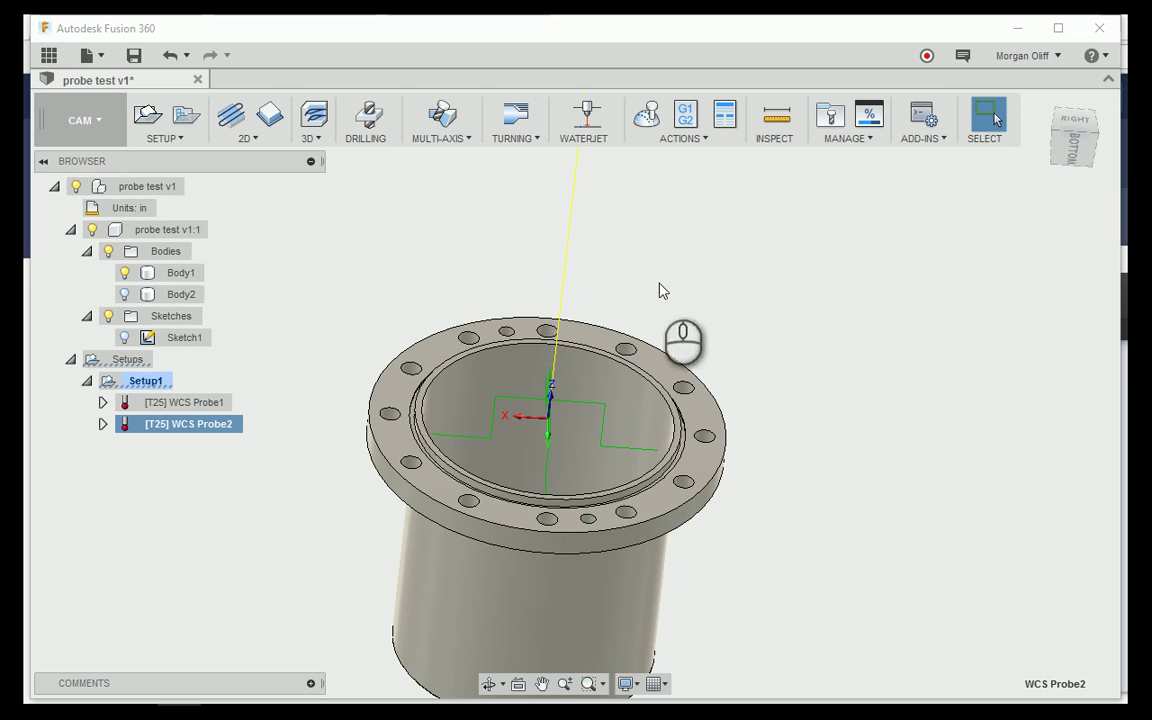
{"action": "left_click", "coordinate": [196, 405]}
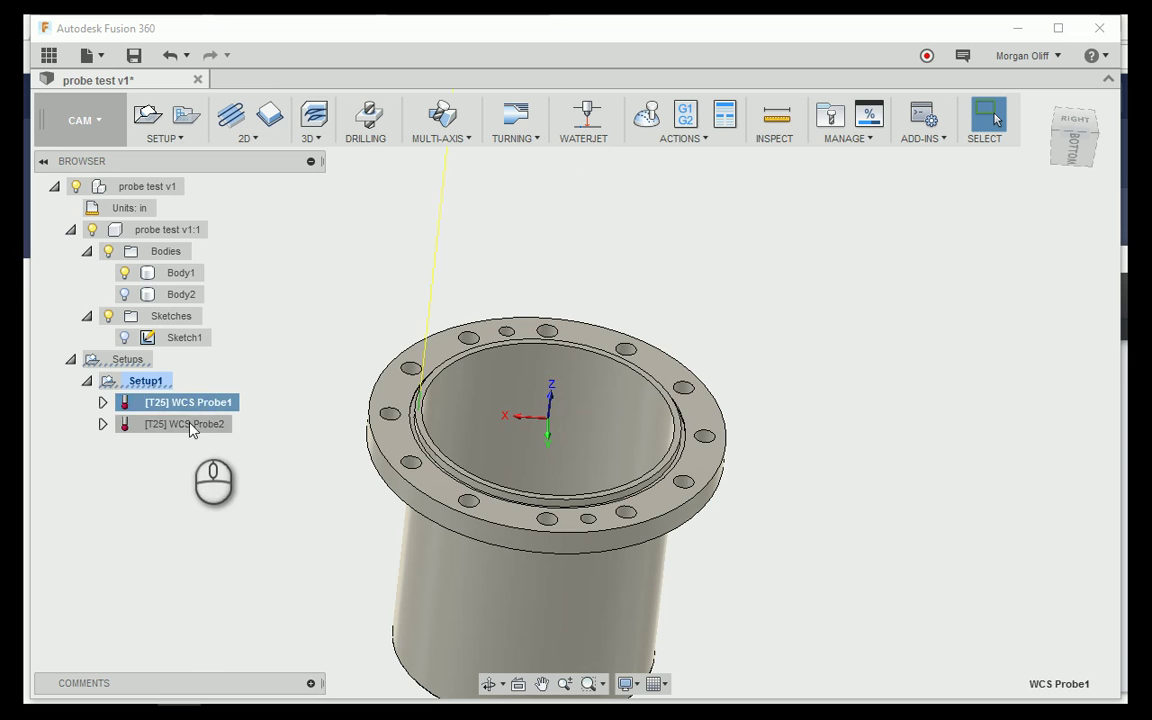
{"action": "left_click", "coordinate": [192, 424]}
{"action": "left_click", "coordinate": [197, 408]}
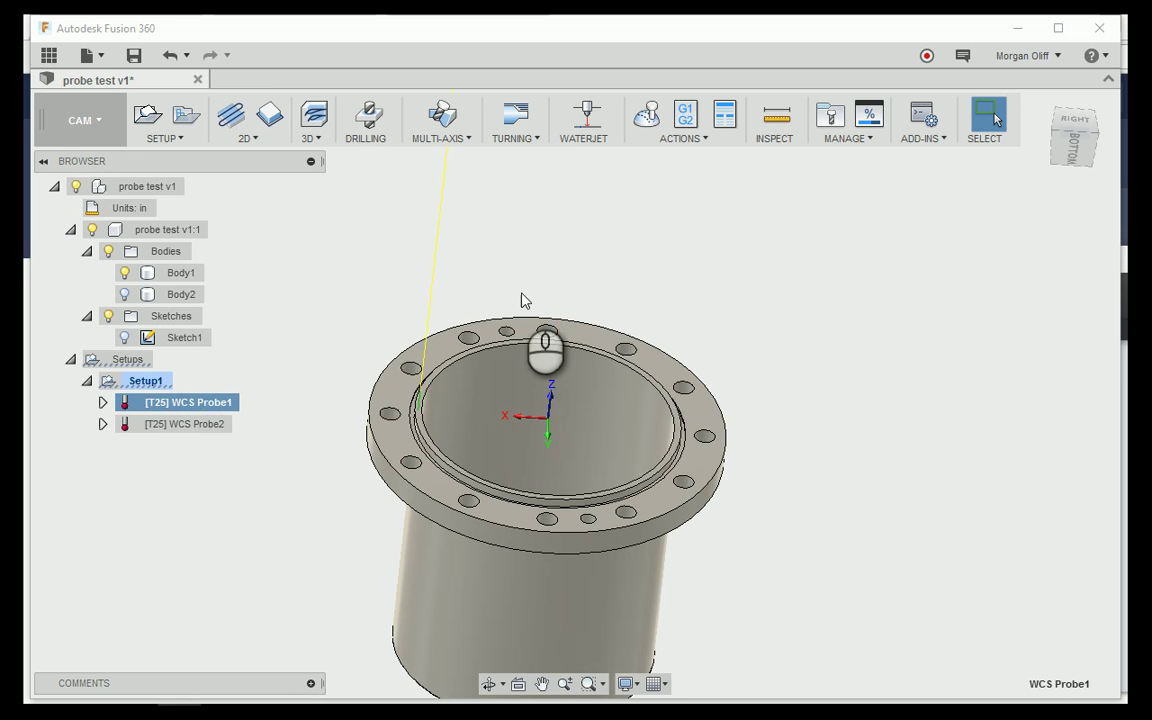